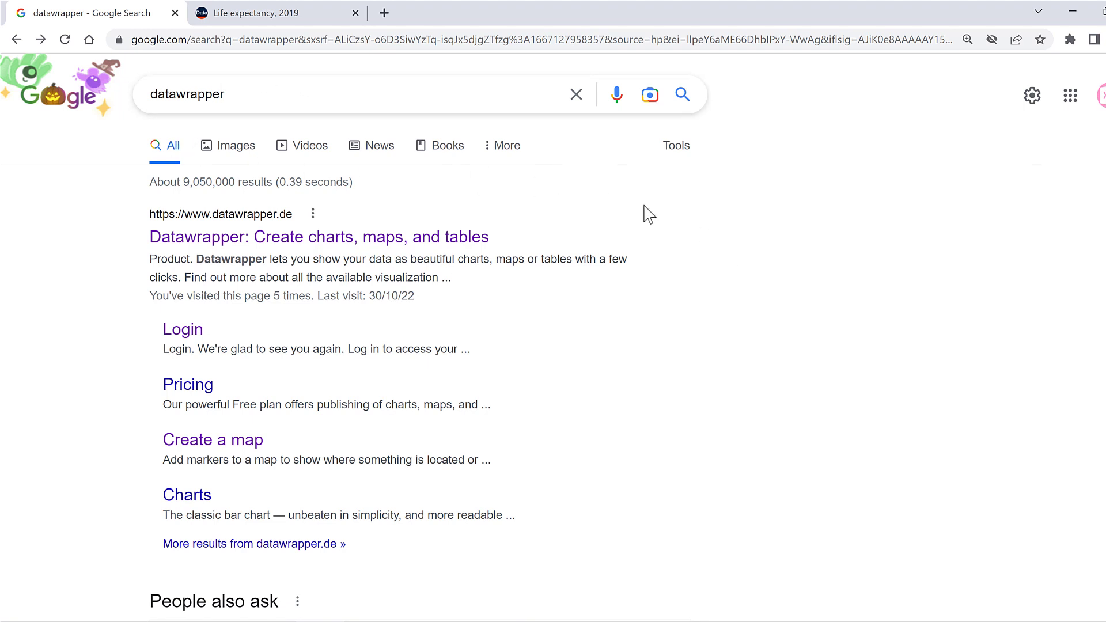
Open the Datawrapper site from the search results and go through its Maps overview to the Choropleth map page
left_click(417, 252)
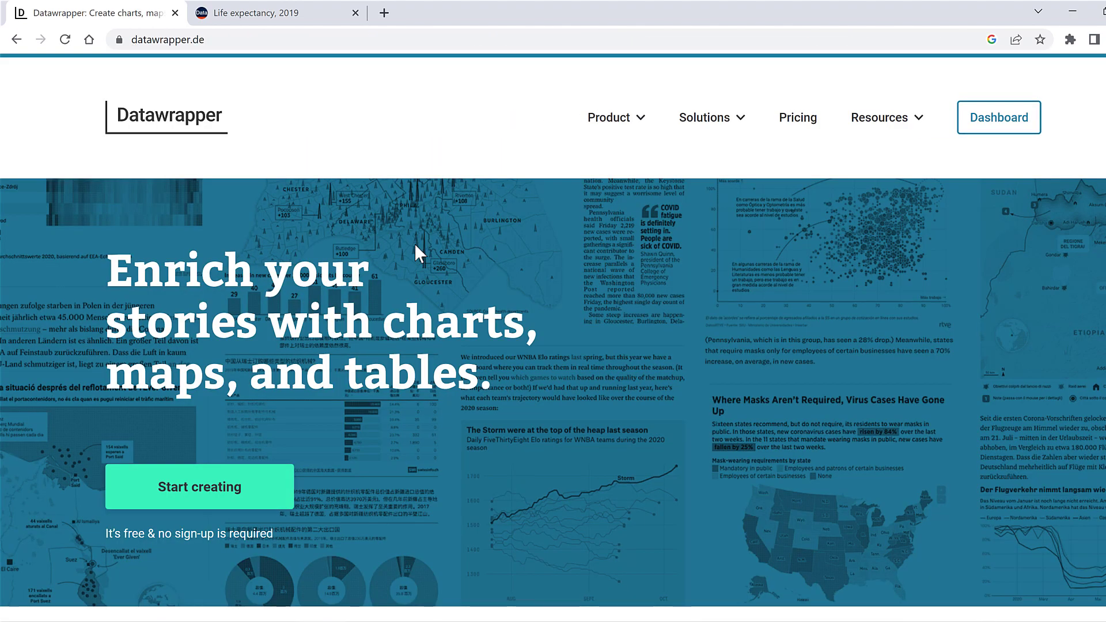
scroll(547, 254, "down", 3)
scroll(549, 252, "down", 6)
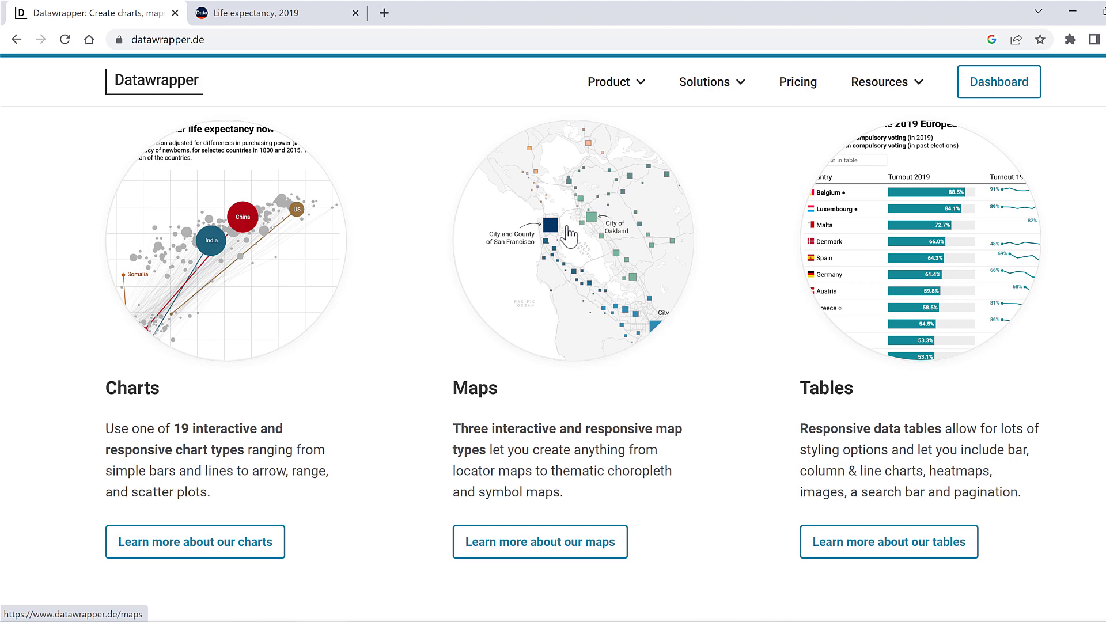
left_click(569, 235)
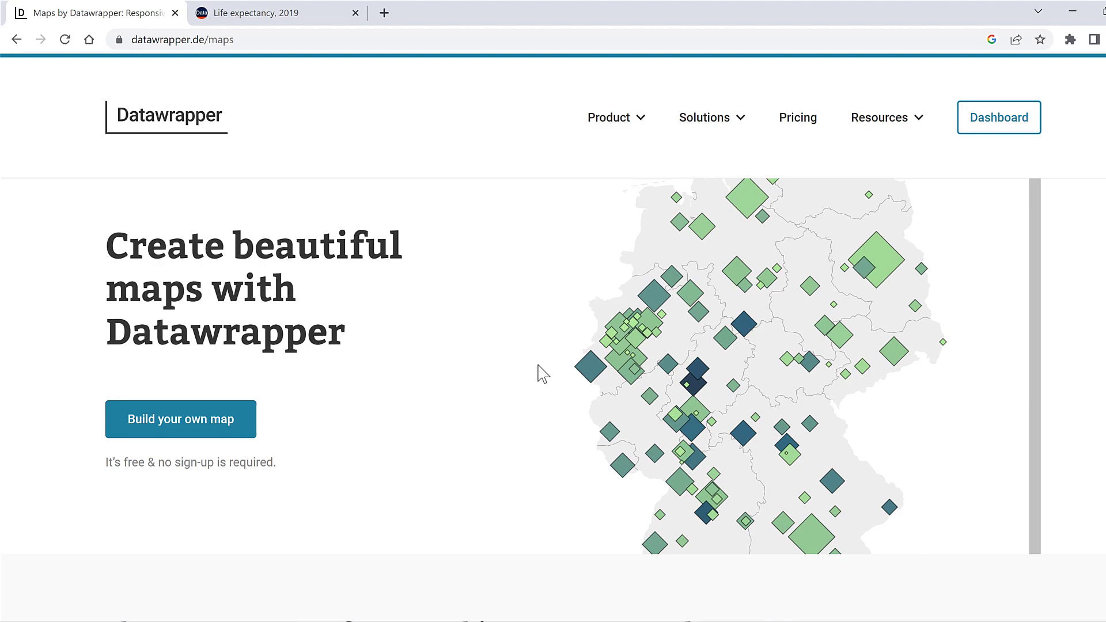
scroll(538, 372, "down", 5)
scroll(550, 357, "down", 4)
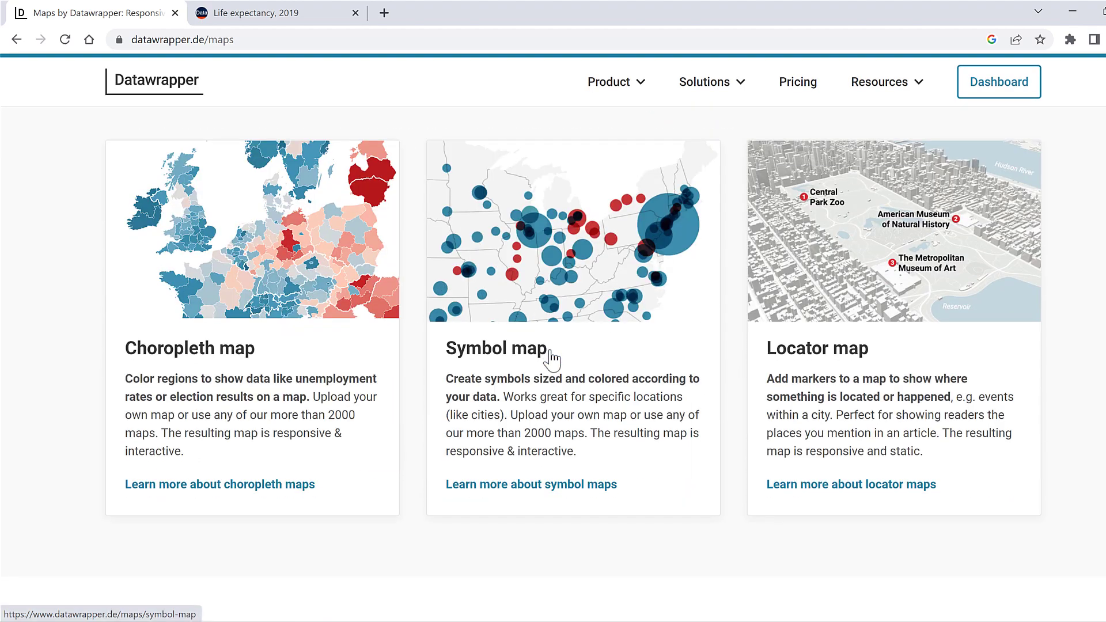
left_click(299, 288)
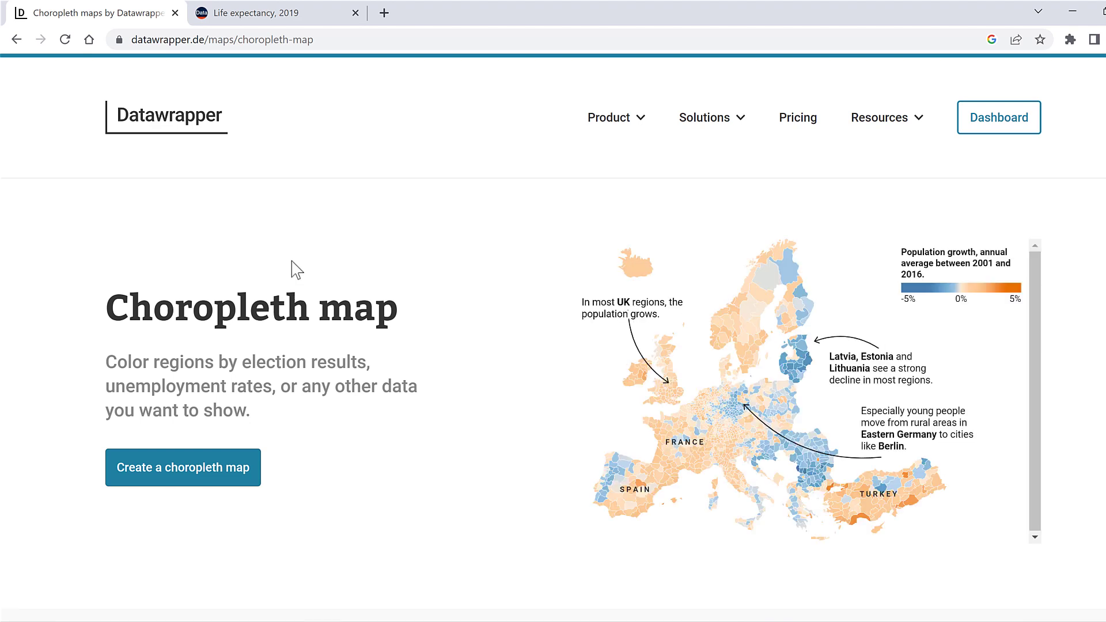
Start a new choropleth map, search base maps for 'hex' and preview the France regions hexagon map
left_click(213, 476)
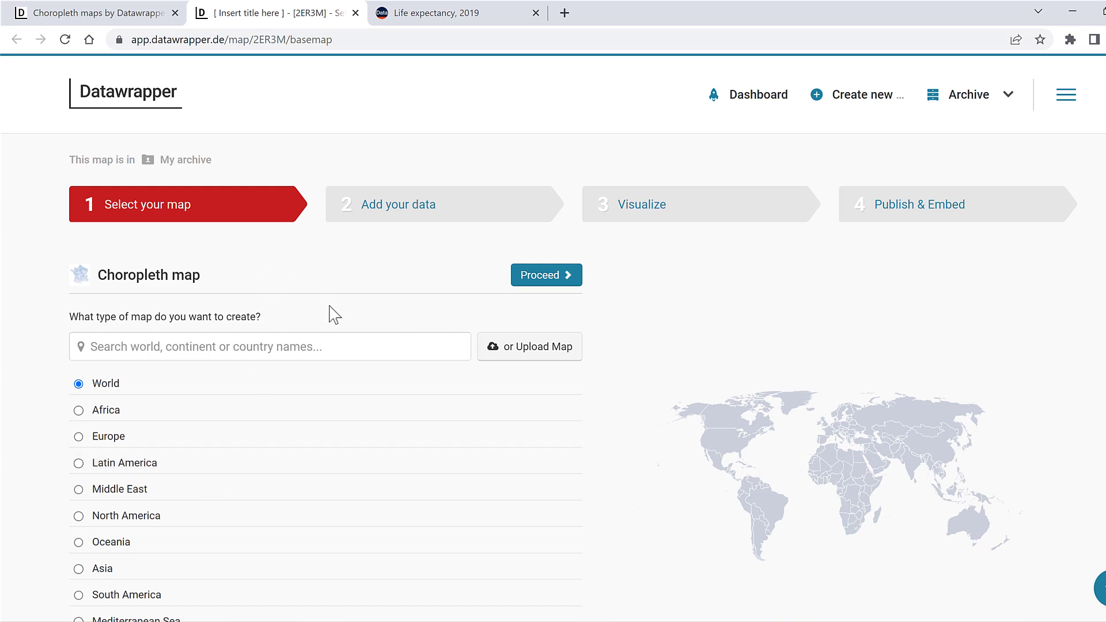
scroll(334, 315, "down", 2)
left_click(333, 244)
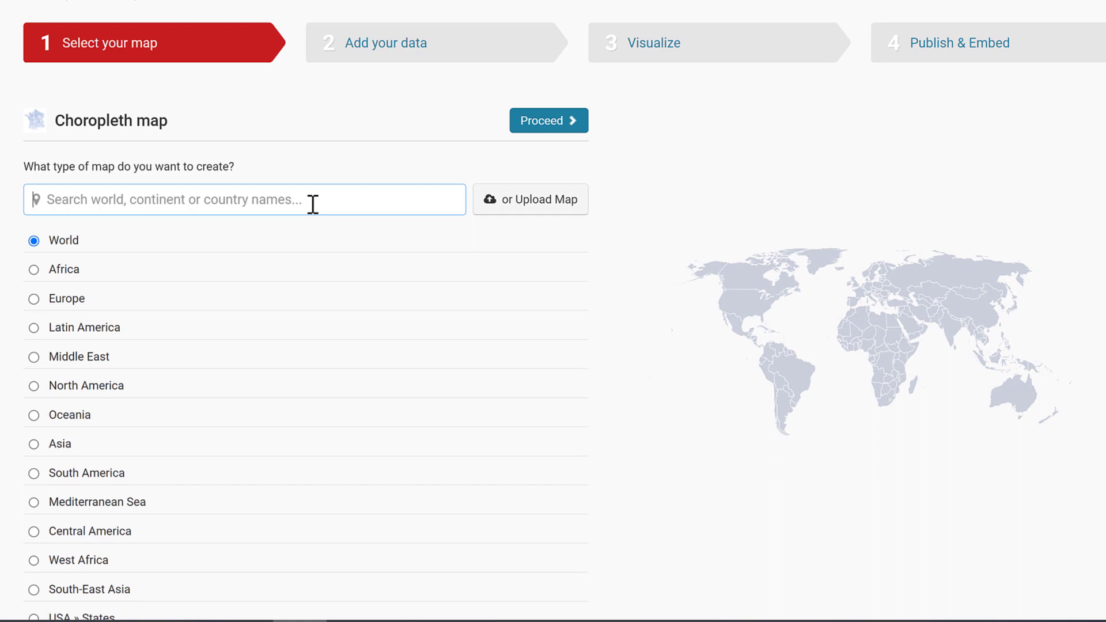
type("hex")
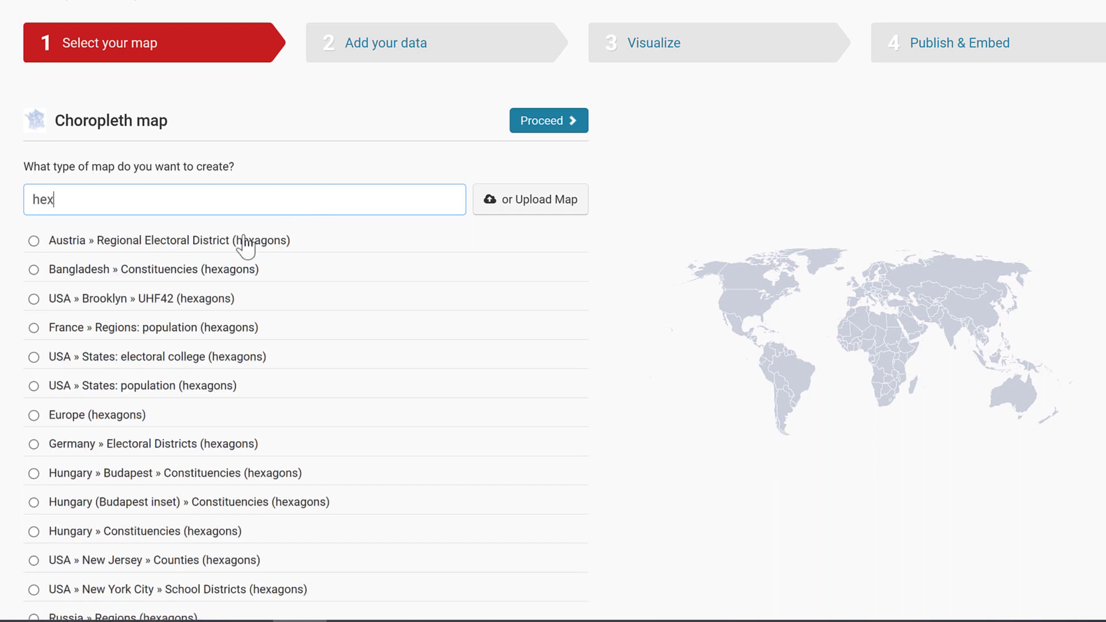
left_click(136, 330)
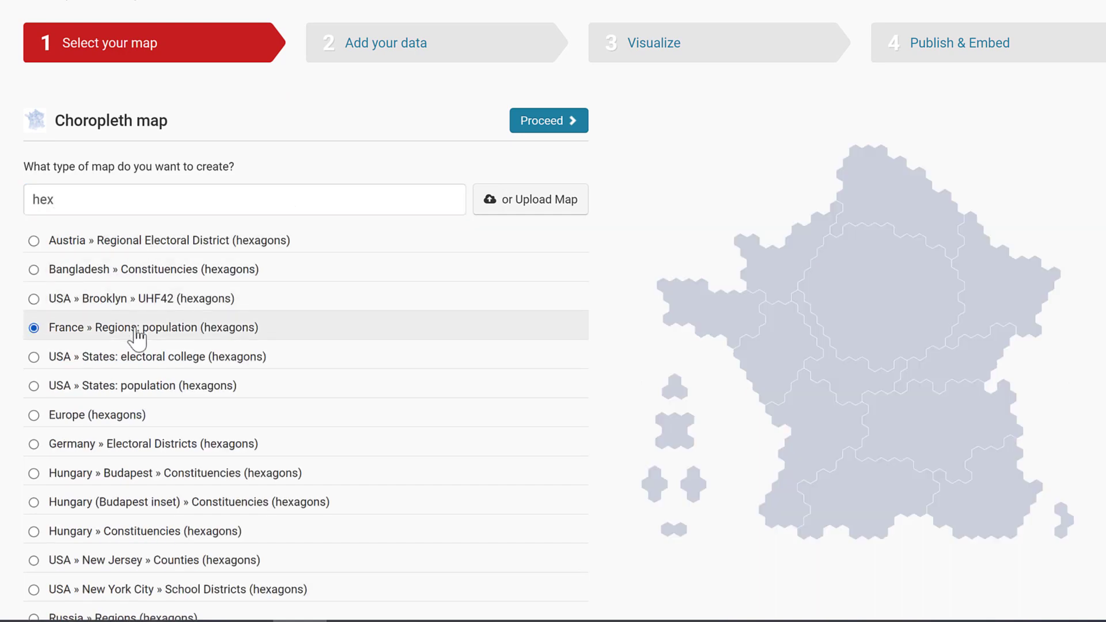
Search base maps for 'squares' and preview the USA States with DC squares map
scroll(409, 346, "down", 2)
scroll(410, 345, "down", 5)
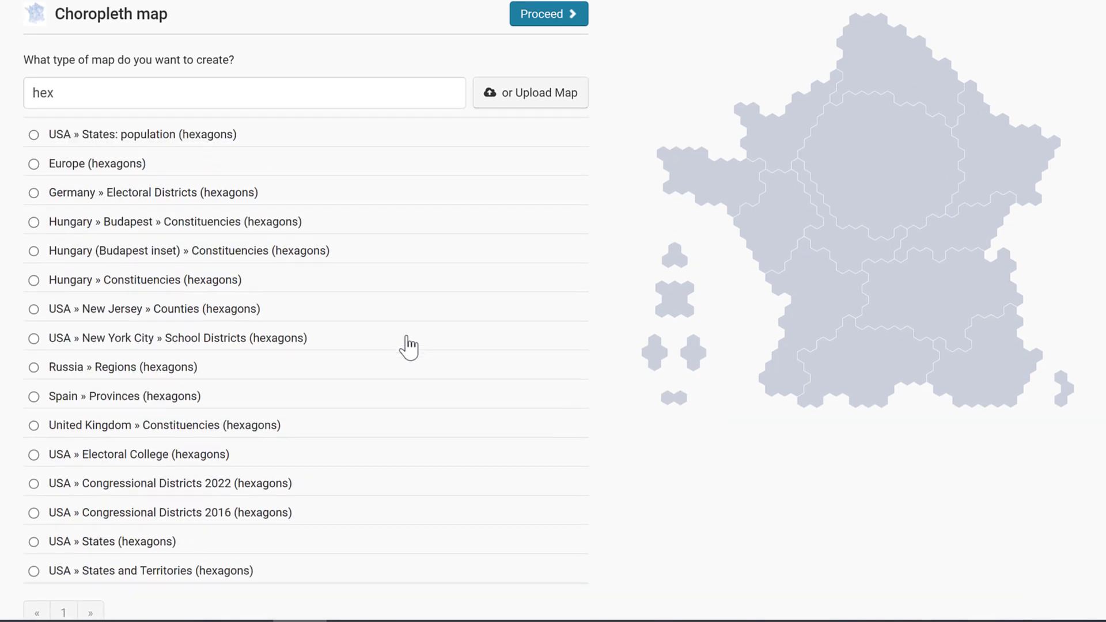
scroll(403, 351, "up", 5)
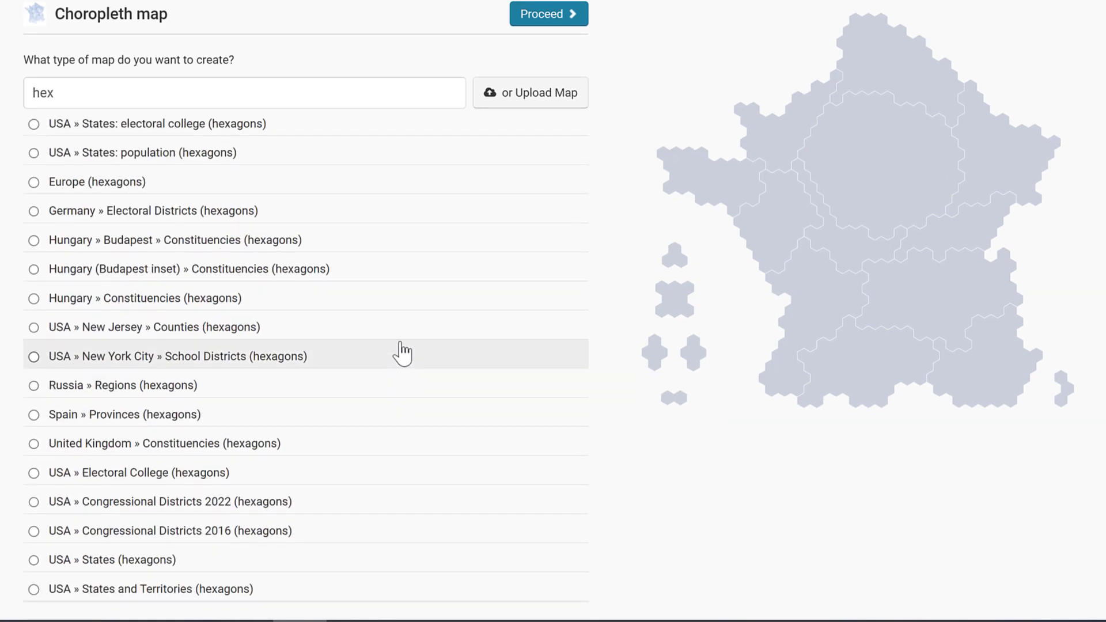
left_click_drag(59, 317, 19, 314)
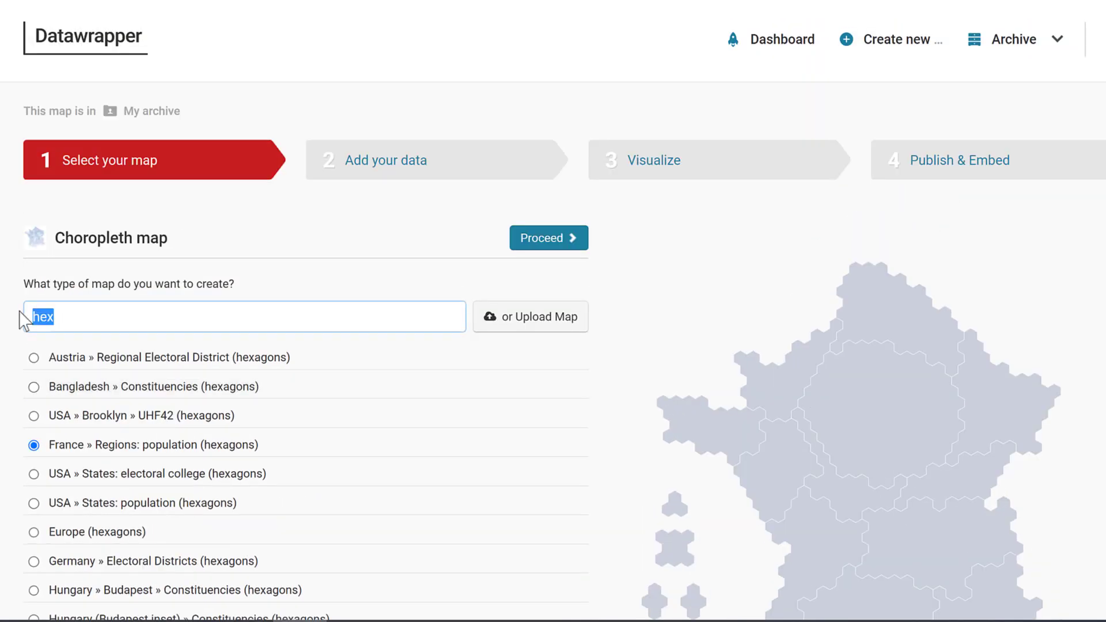
type("sq")
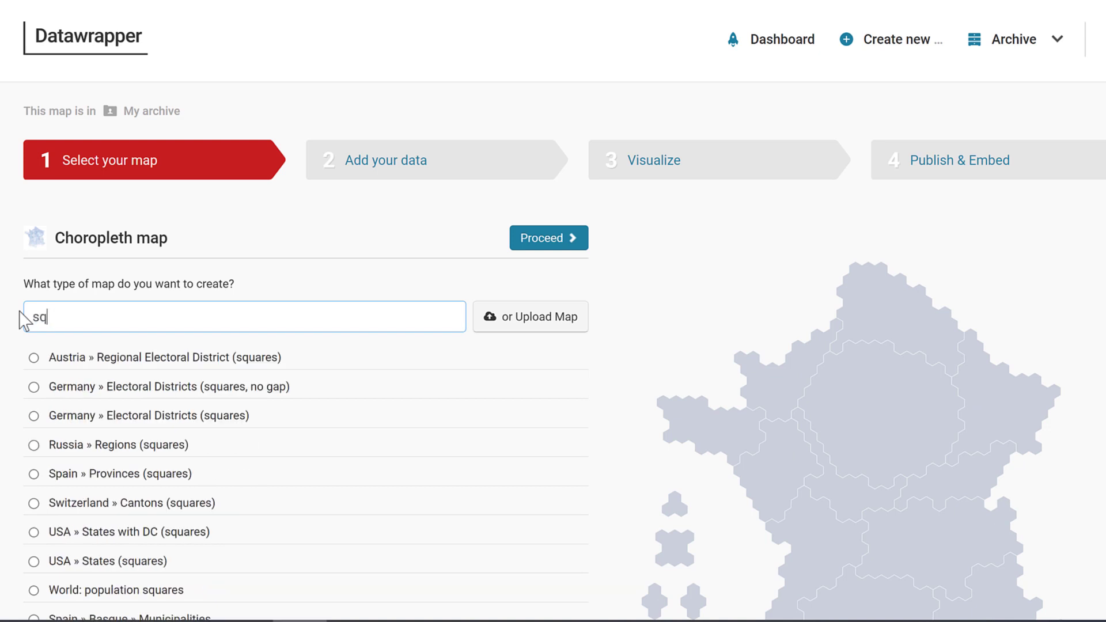
type("uares")
scroll(278, 254, "down", 2)
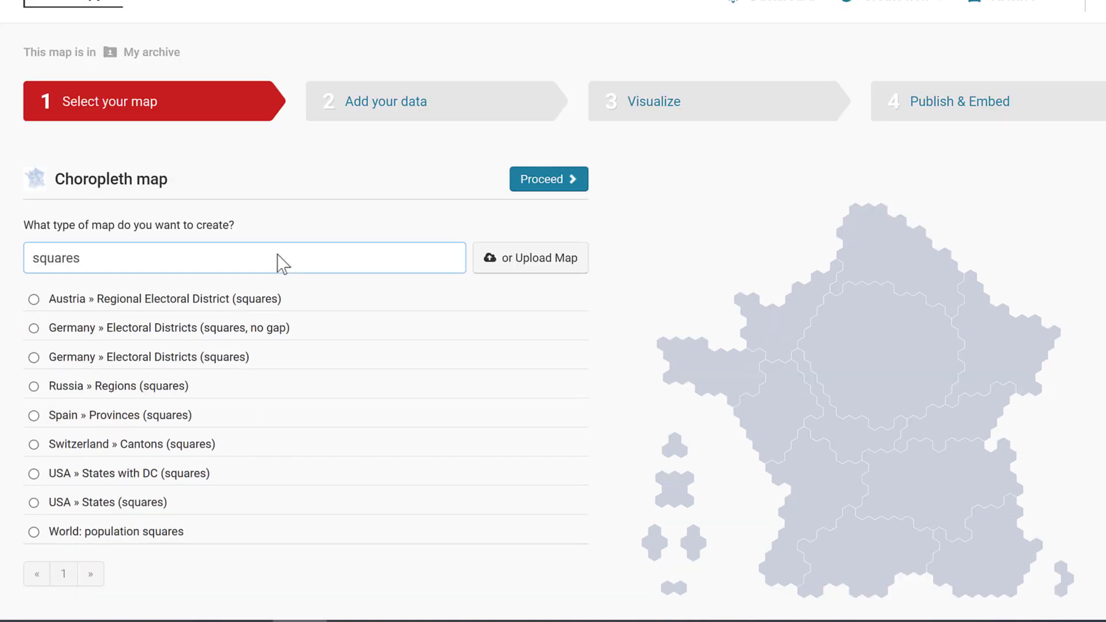
left_click(172, 427)
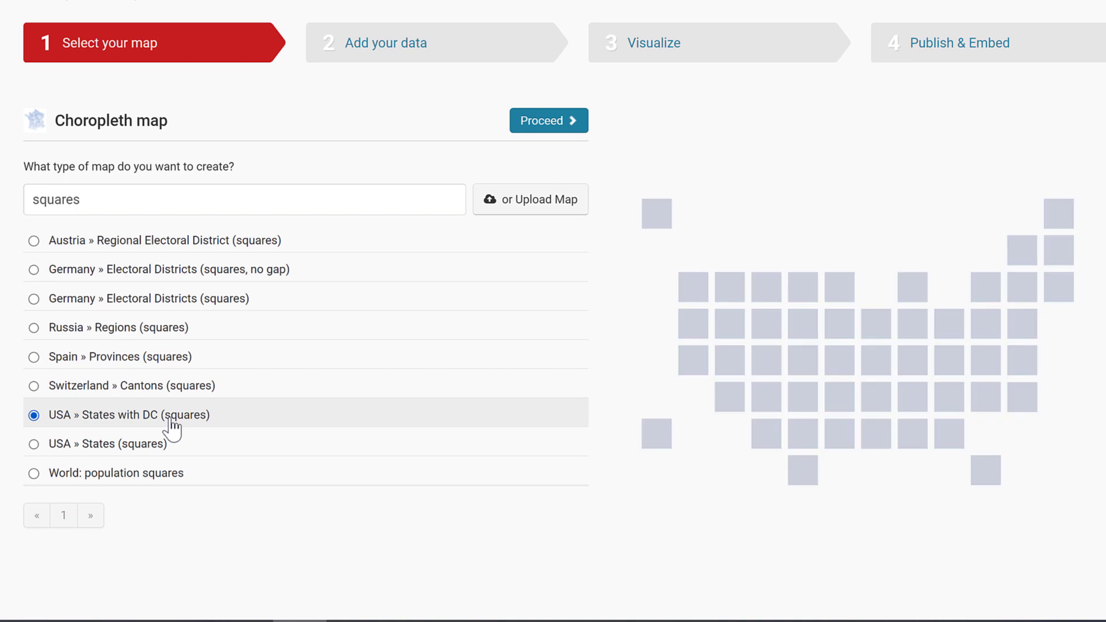
Search for 'circle' and select the Germany » Electoral Districts circles map
double_click(33, 199)
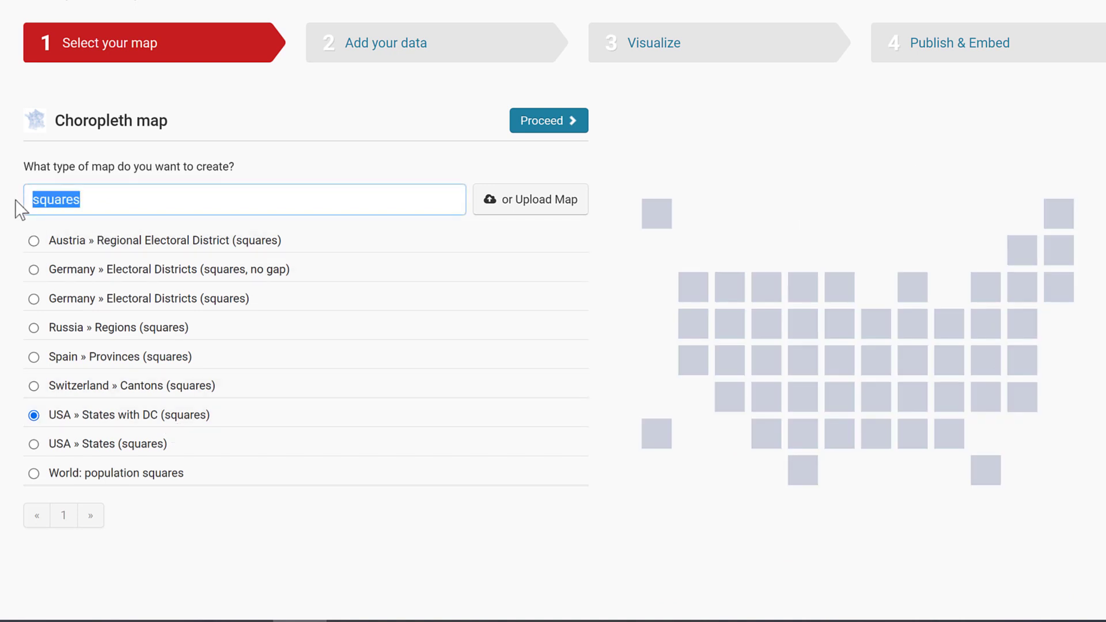
type("circles")
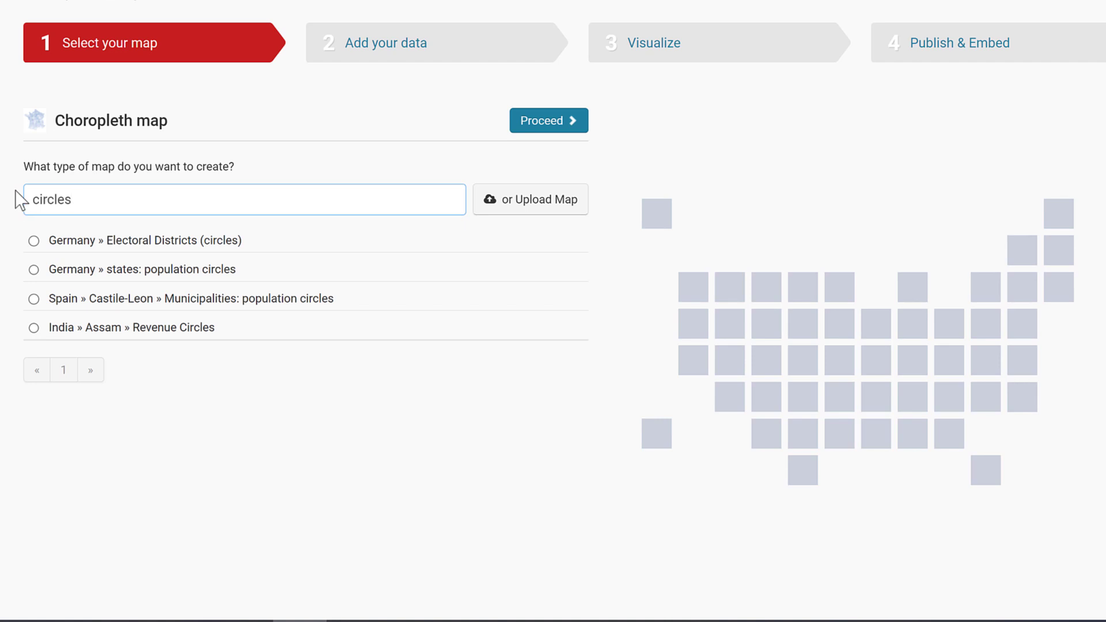
left_click(87, 257)
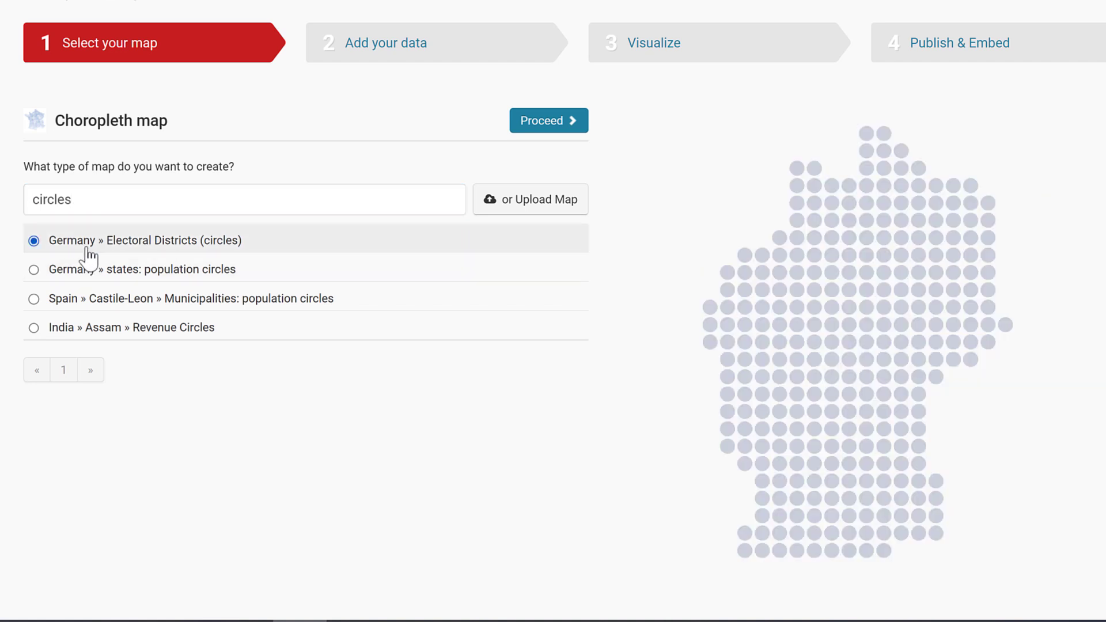
Search base maps for 'tile', then 'squares', and pick World: population squares
left_click_drag(87, 199, 10, 200)
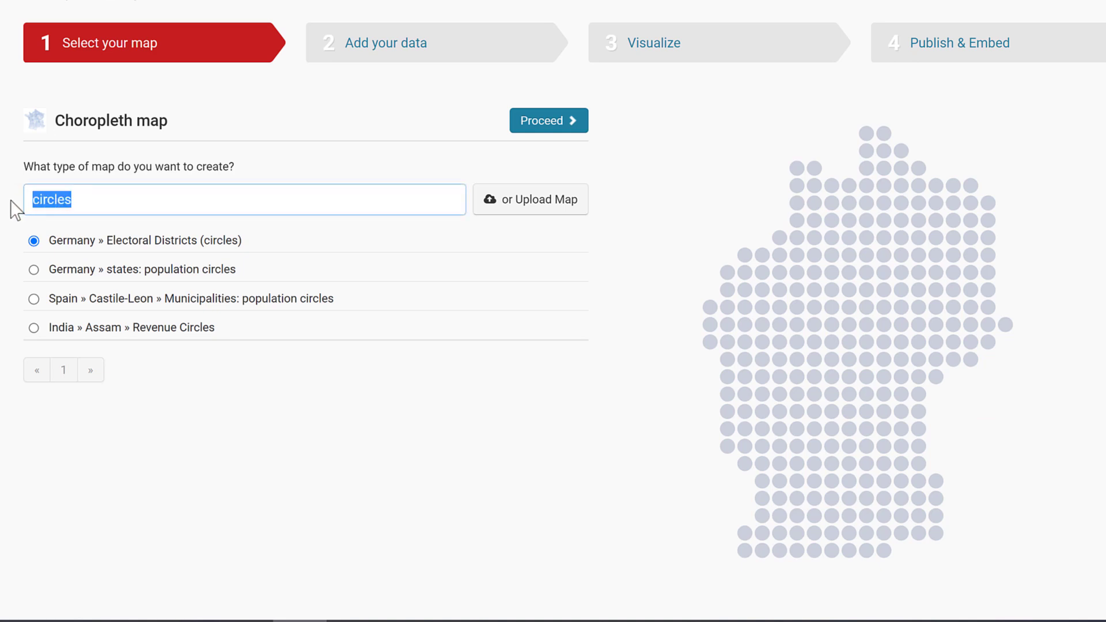
type("tile")
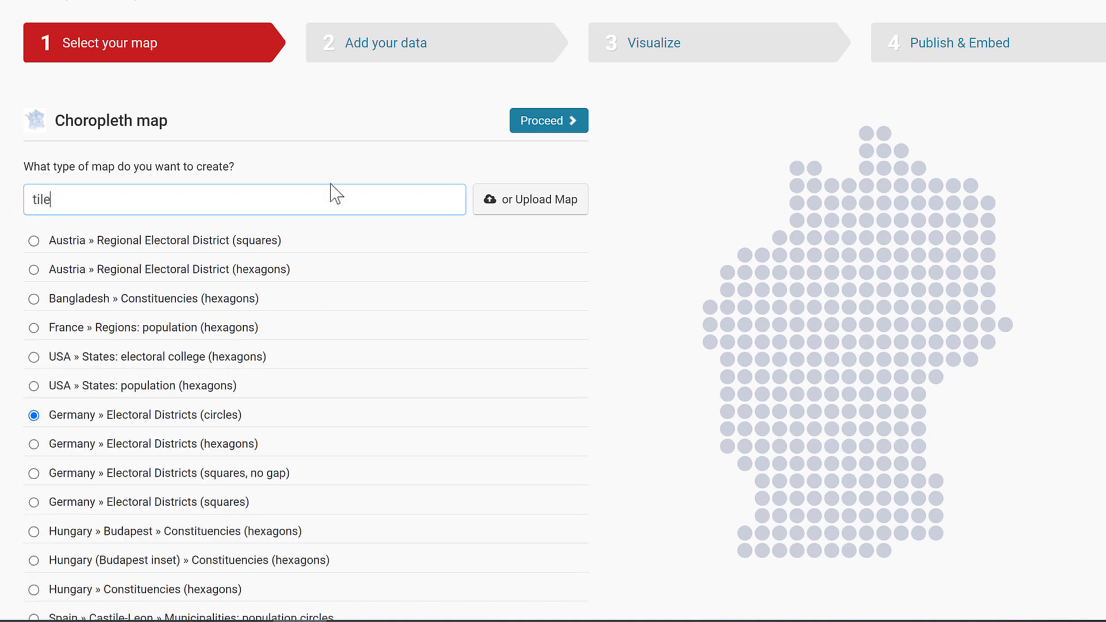
scroll(359, 238, "down", 5)
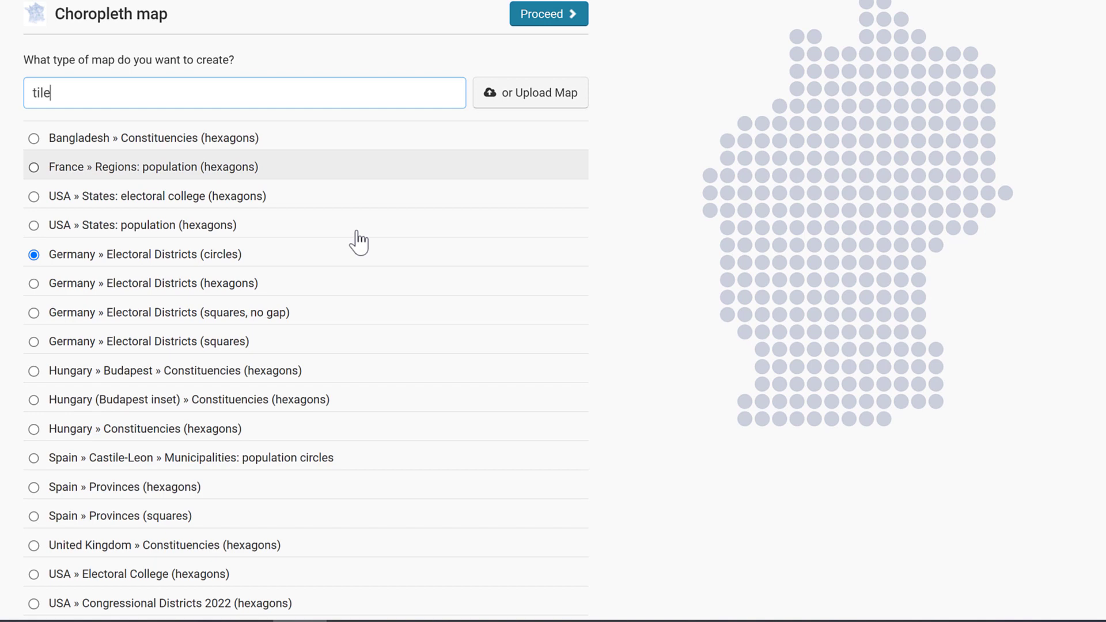
scroll(359, 238, "down", 2)
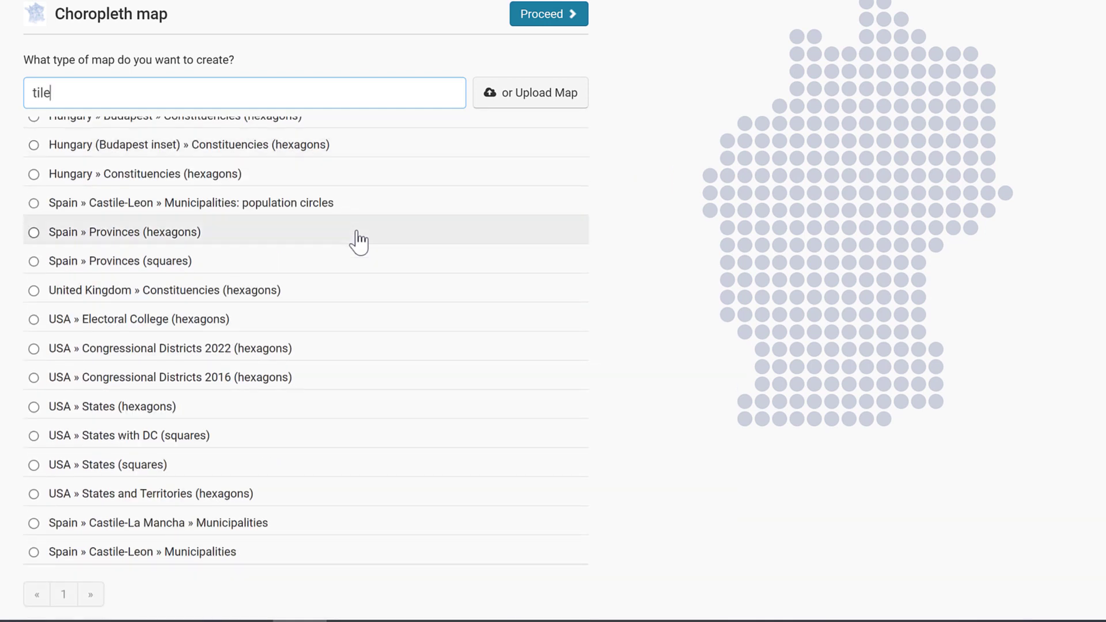
scroll(357, 242, "up", 4)
scroll(357, 244, "up", 4)
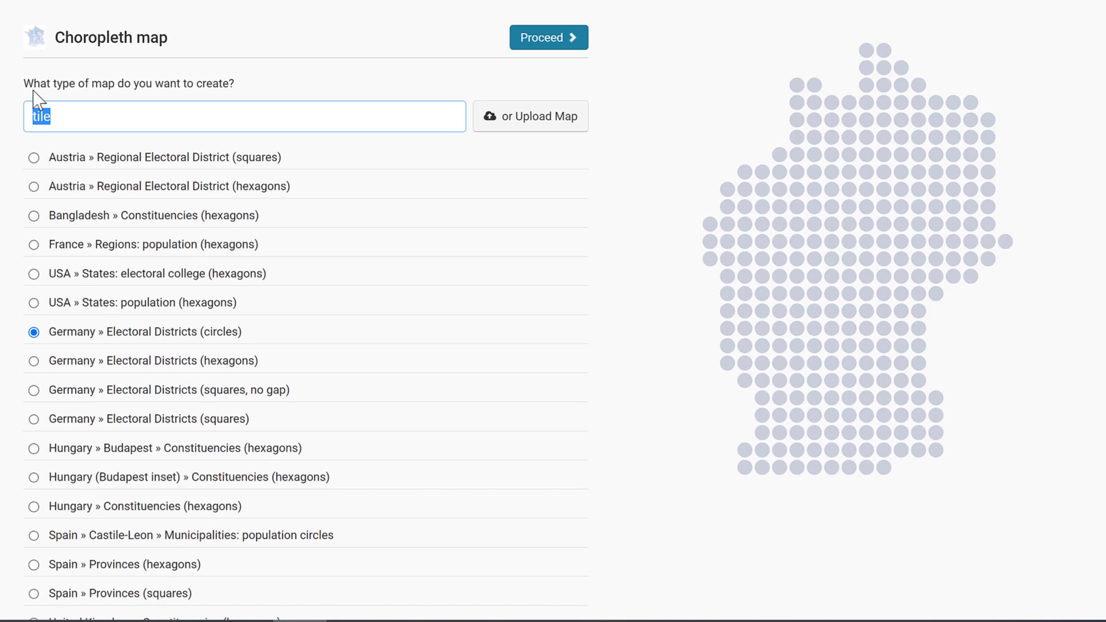
type("squares")
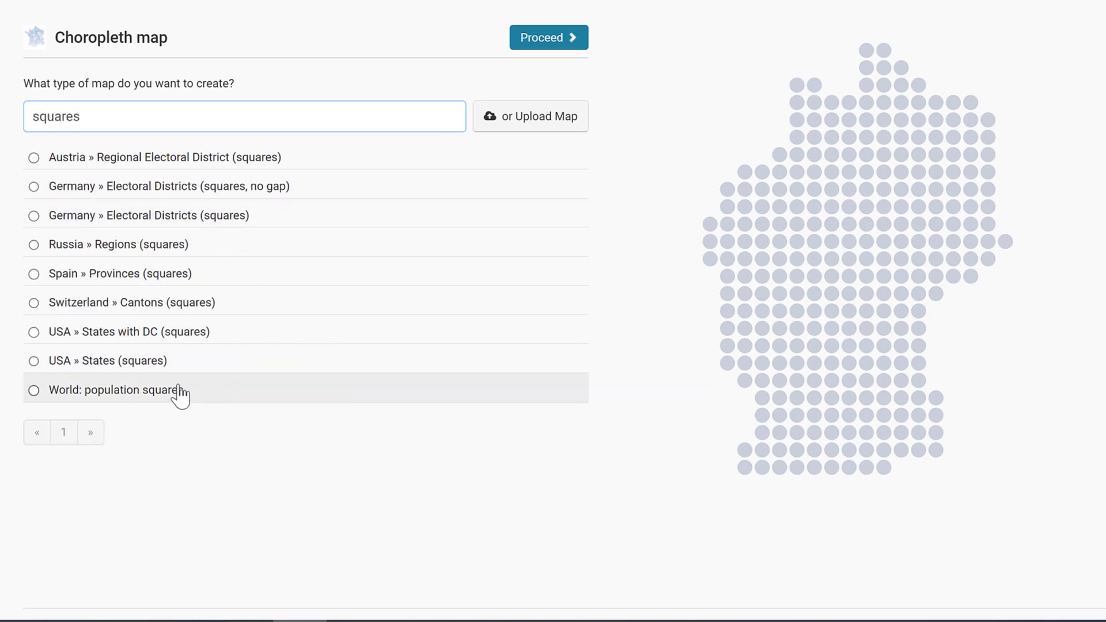
left_click(219, 399)
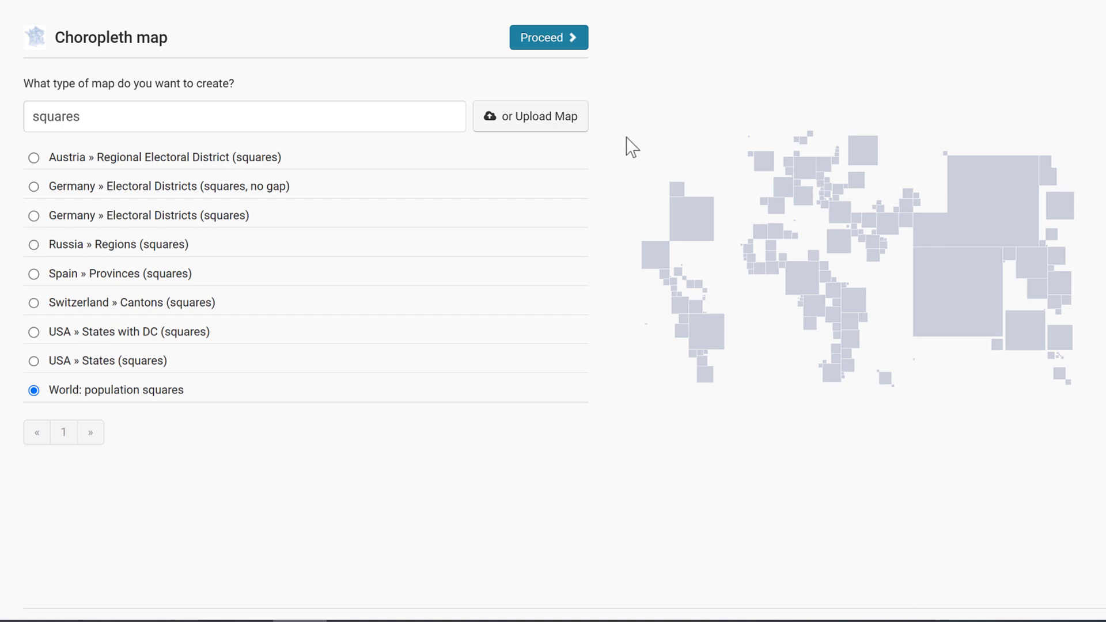
Proceed to step 2 Add your data, showing the ISO Code table with empty Values
left_click(529, 46)
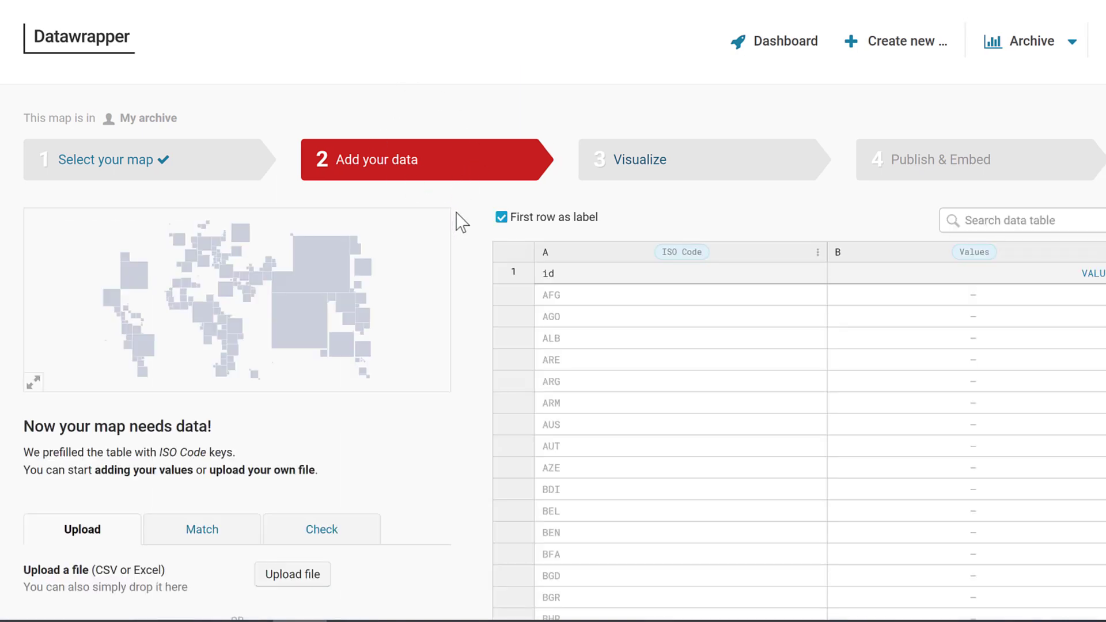
scroll(462, 222, "down", 3)
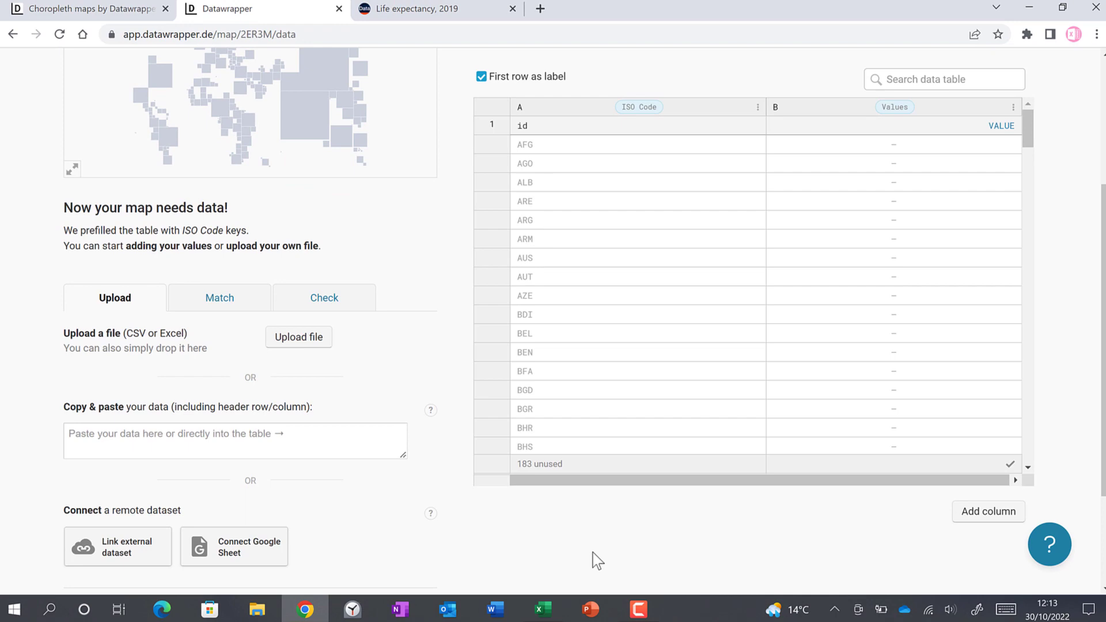
In life expectancy.xlsx, copy the Country and Average of Life expectancy columns from B1 to row 187
left_click(544, 608)
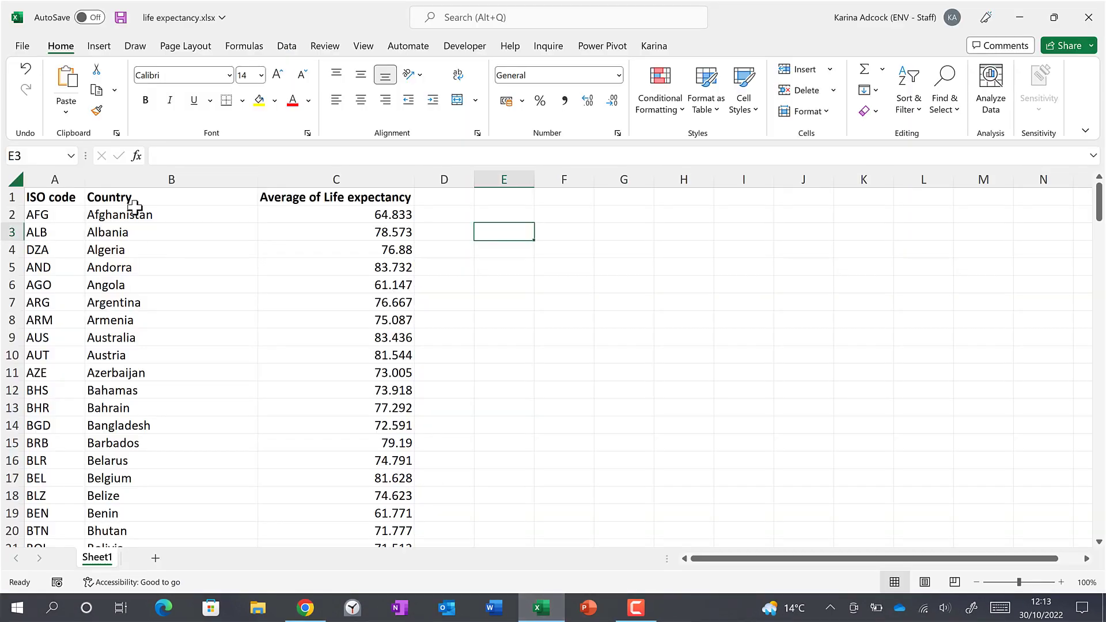
left_click(134, 211)
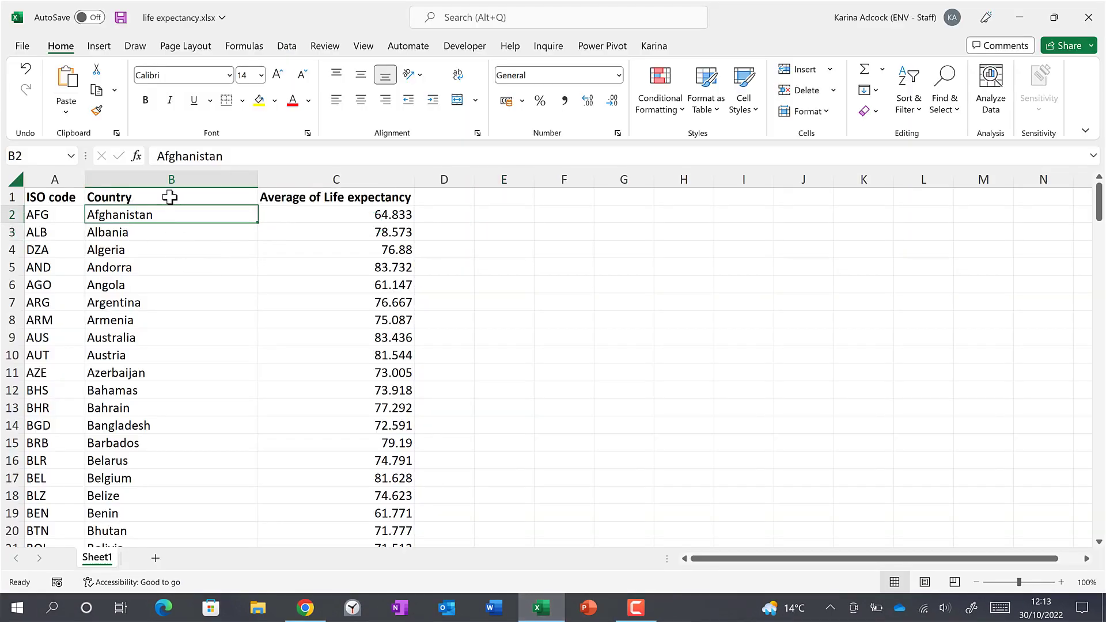
left_click(170, 196)
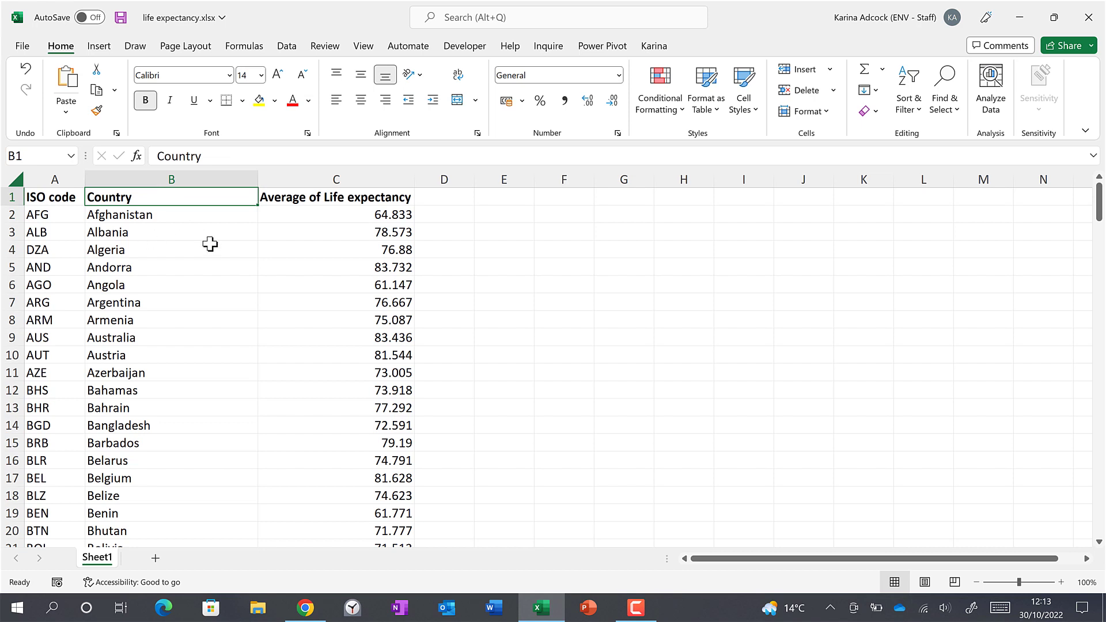
key("ctrl+shift+Right")
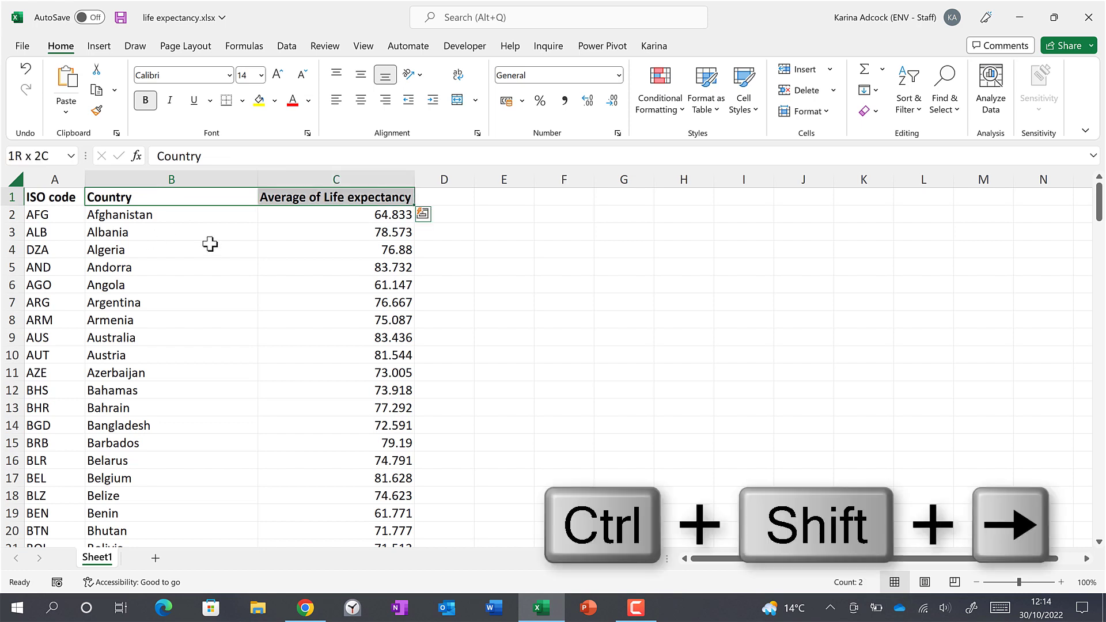
key("ctrl+shift+Down")
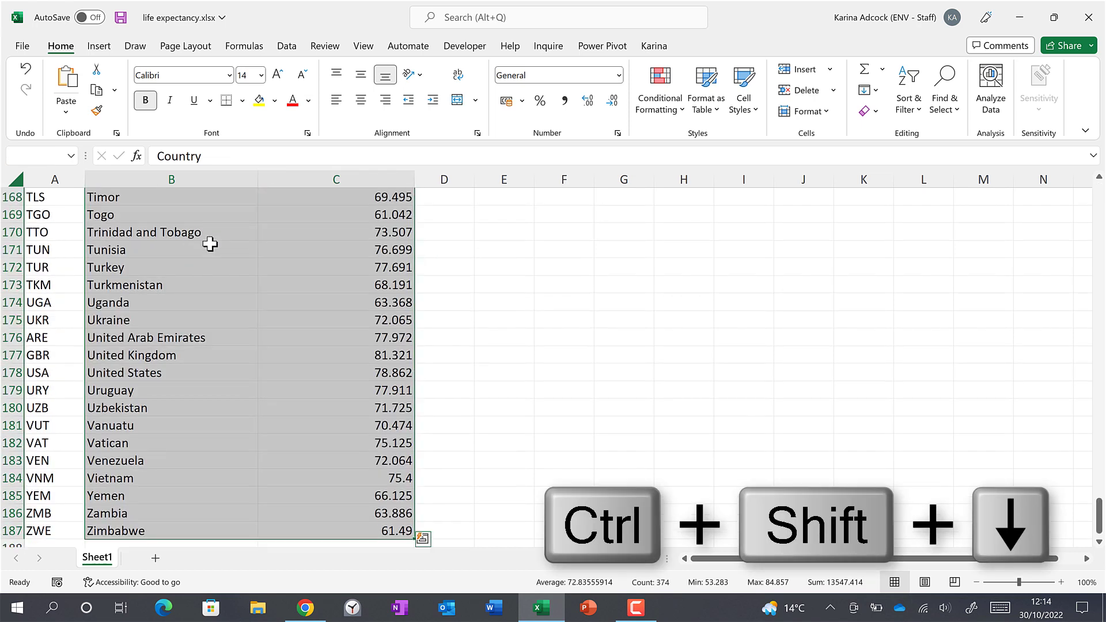
key("ctrl+c")
Paste the copied country and life expectancy data into Datawrapper and rename Bahamas to 'Bahamas, The'
key("alt+Tab")
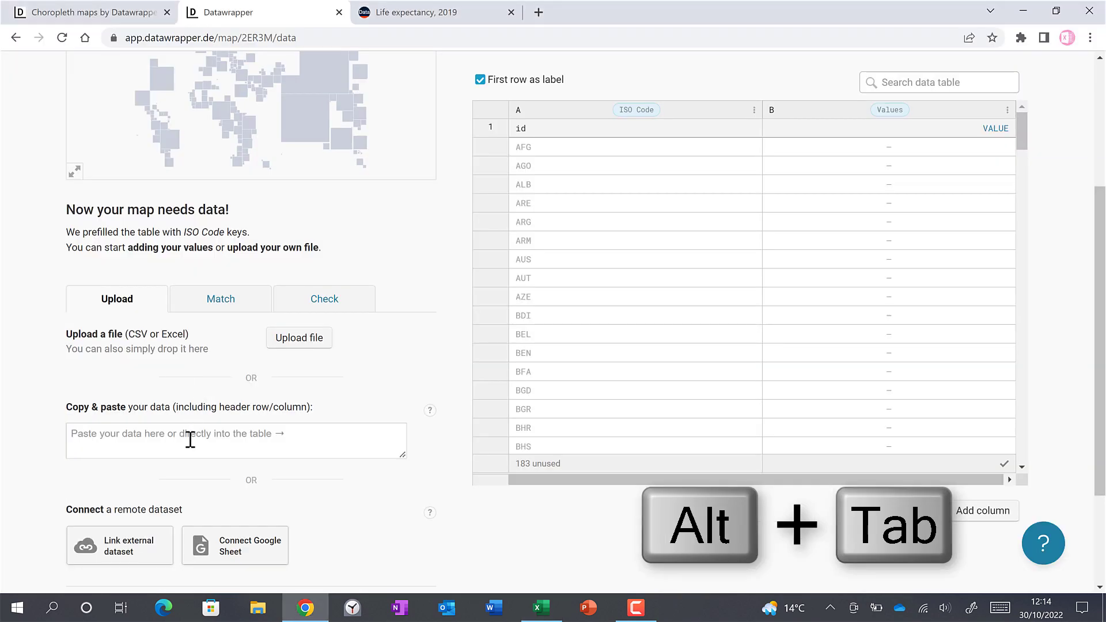
left_click(186, 444)
key("ctrl+v")
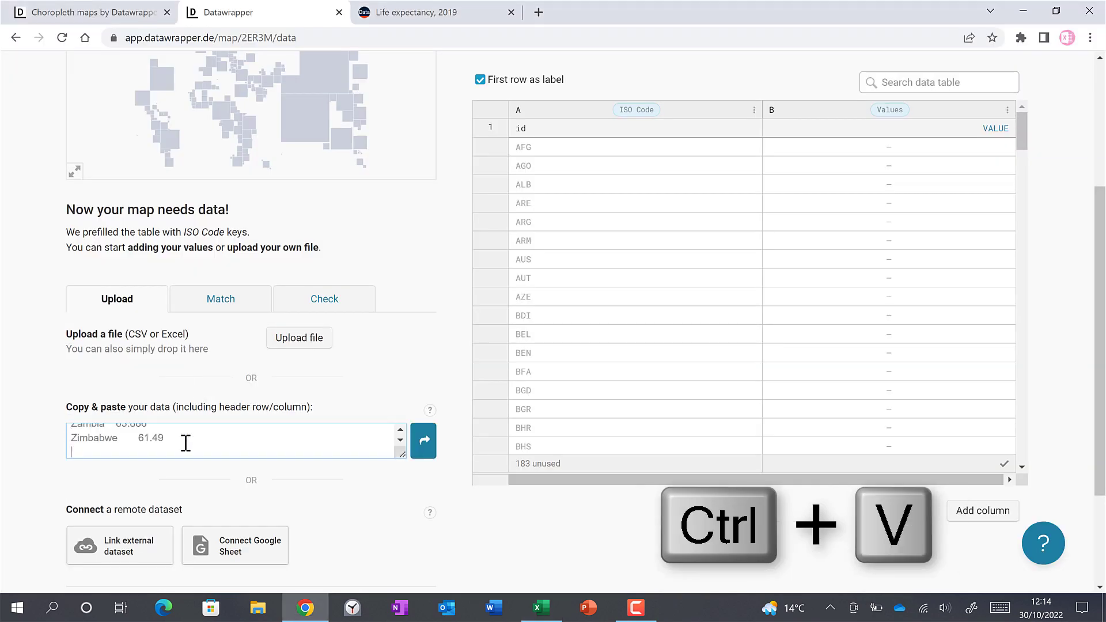
left_click(424, 441)
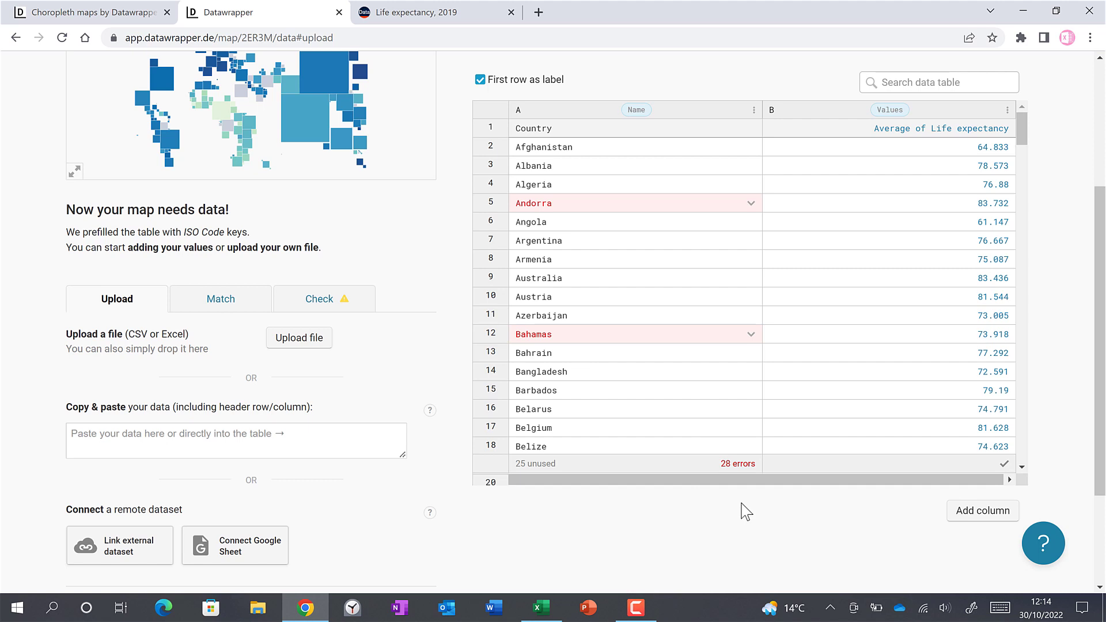
left_click(751, 336)
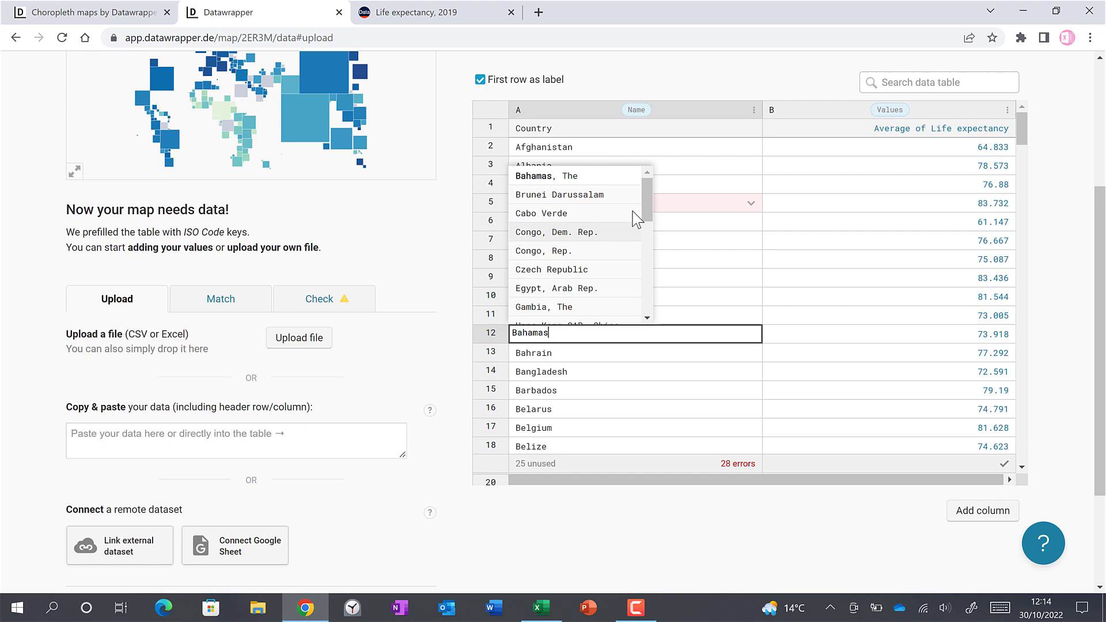
left_click(616, 180)
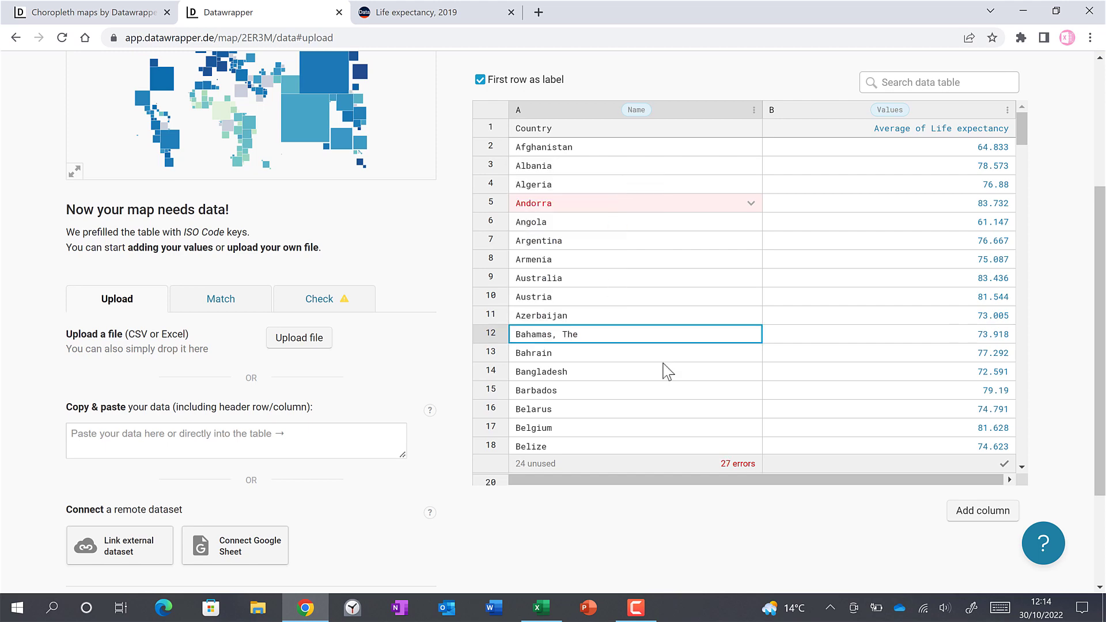
In Excel, cancel the earlier copy and select A1 through column C, row 187
left_click(541, 608)
left_click(185, 299)
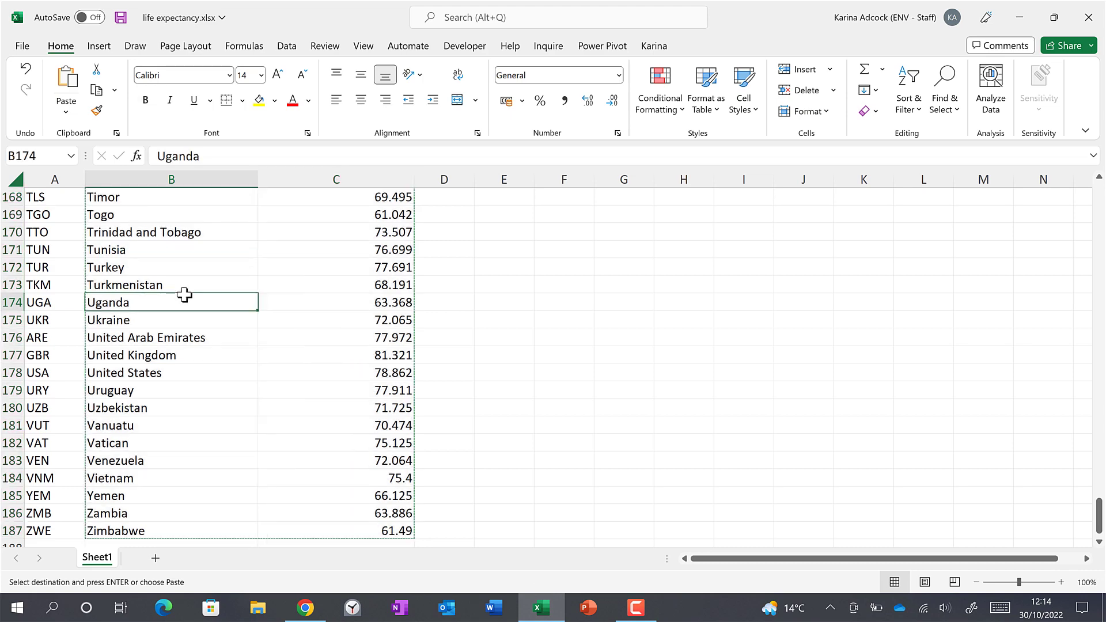
key("ctrl+Up")
key("Escape")
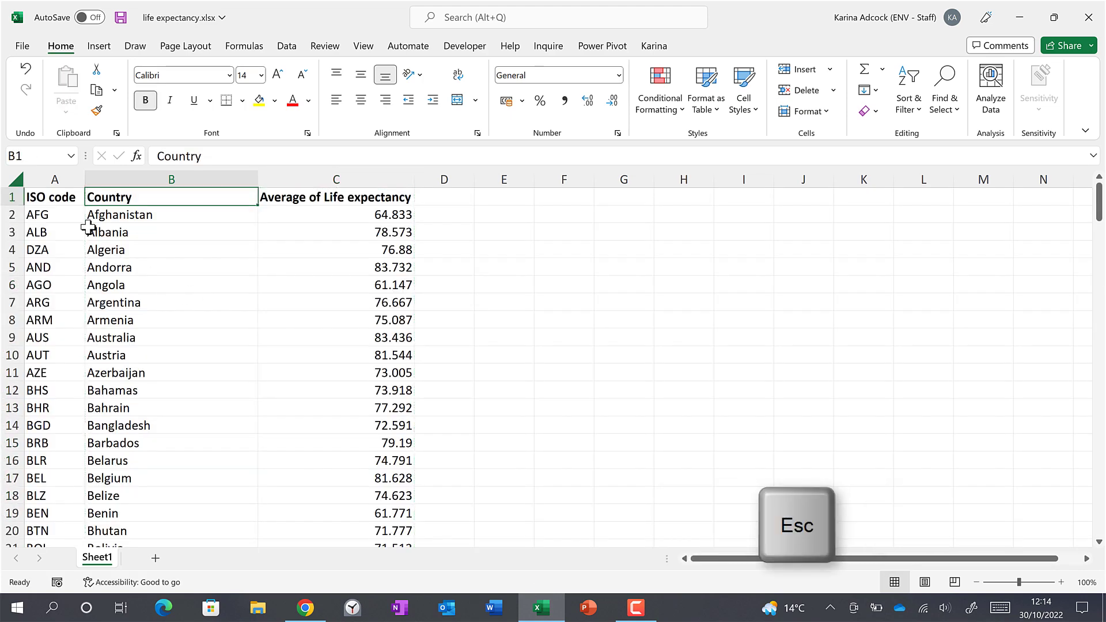
left_click(79, 197)
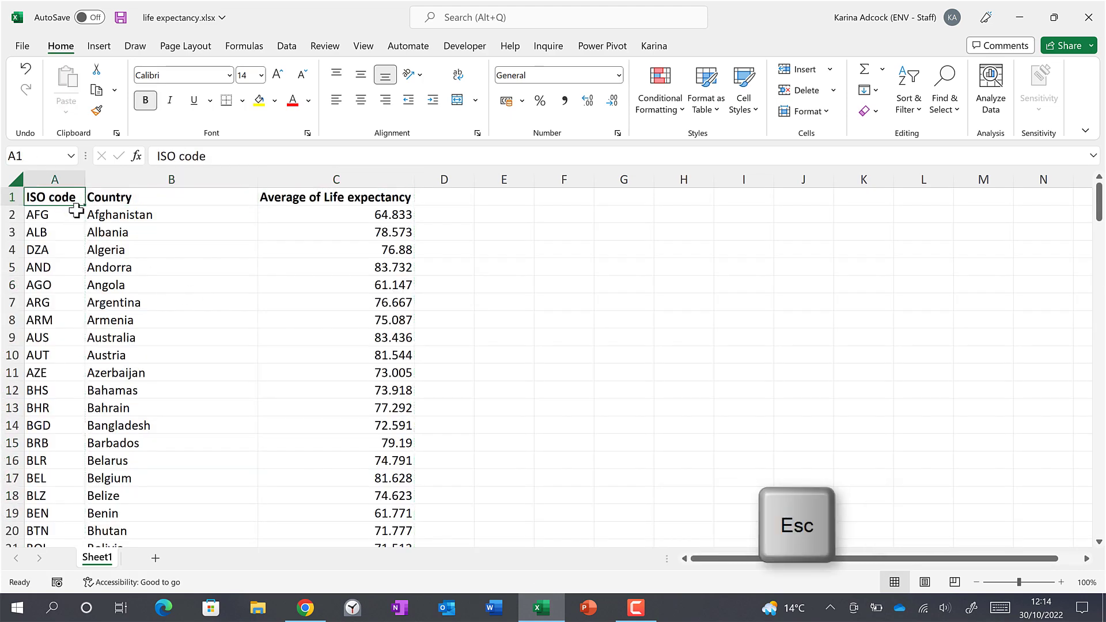
key("ctrl+shift+Right")
key("ctrl+shift+Down")
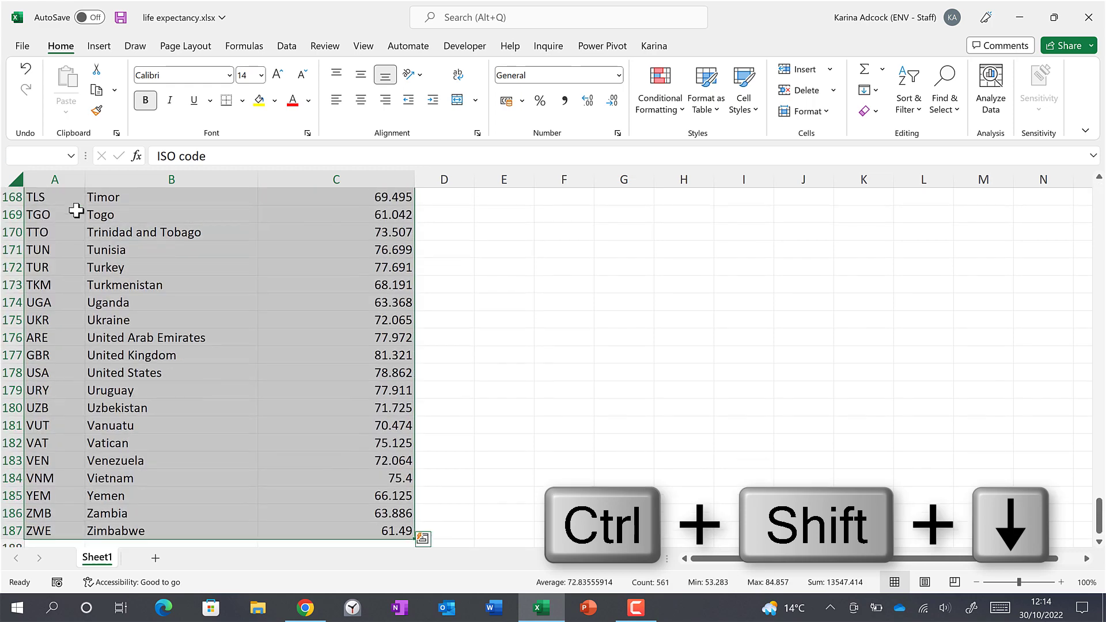
Copy the ISO code, Country and life expectancy table and paste it into Datawrapper's data box
key("ctrl+c")
key("alt+Tab")
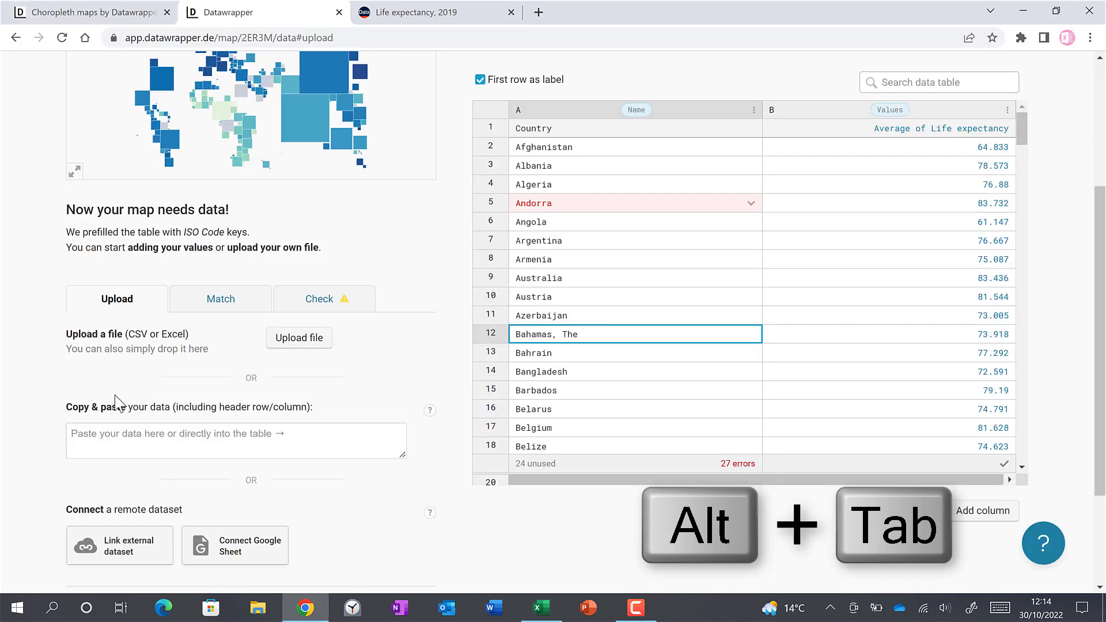
left_click(118, 435)
key("ctrl+v")
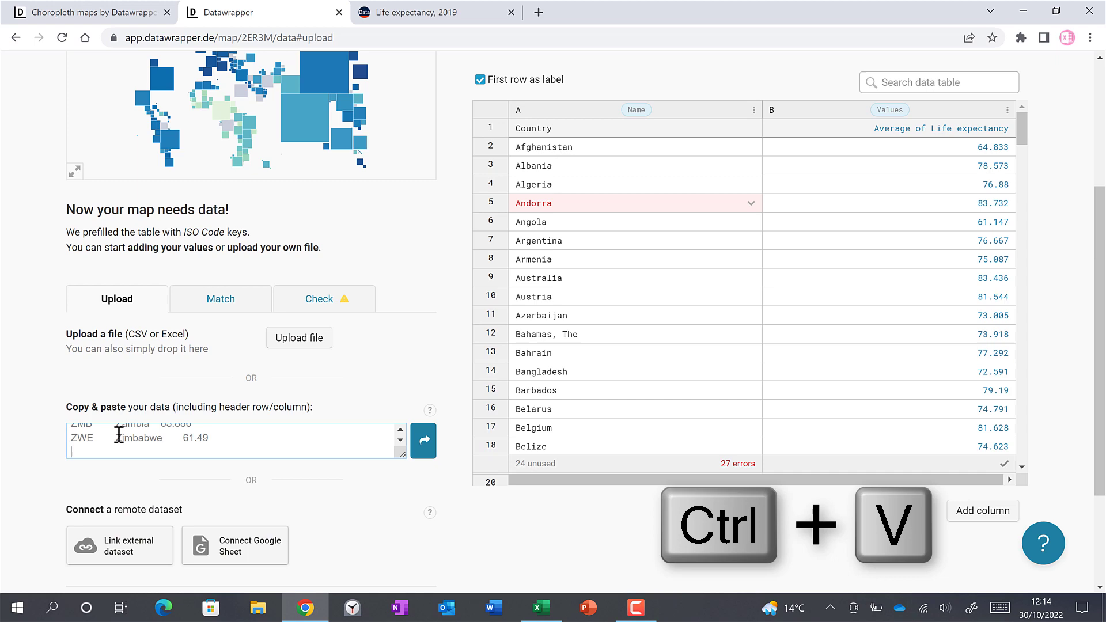
left_click(425, 444)
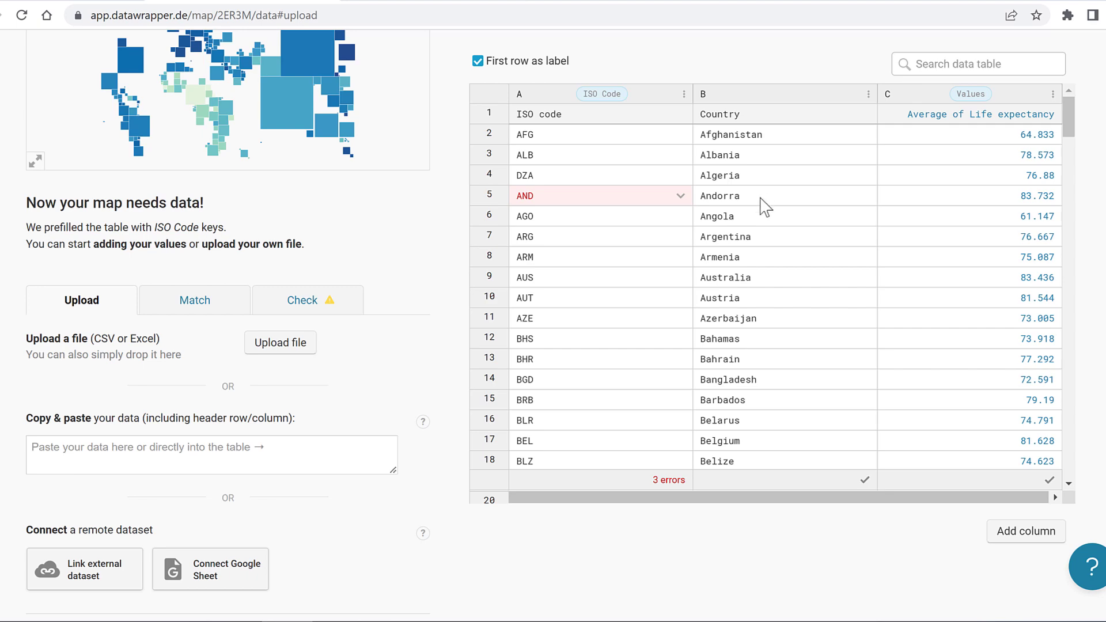
scroll(432, 297, "down", 2)
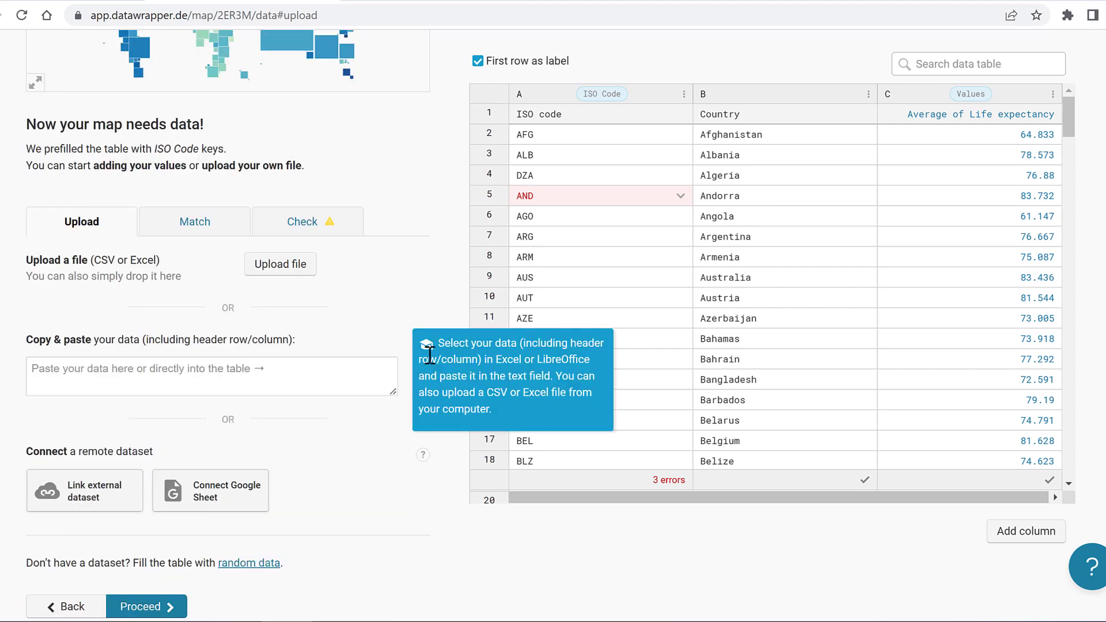
scroll(254, 525, "down", 1)
Match by ISO Code on column ISO code (A), with Average of Life expectancy as the values
left_click(147, 527)
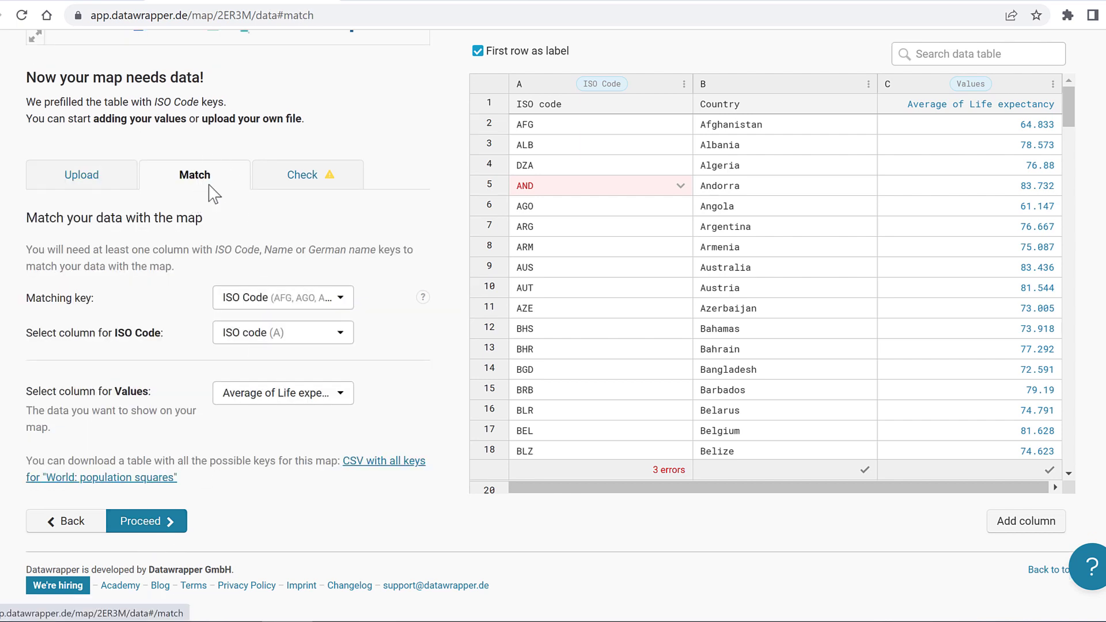
left_click(342, 305)
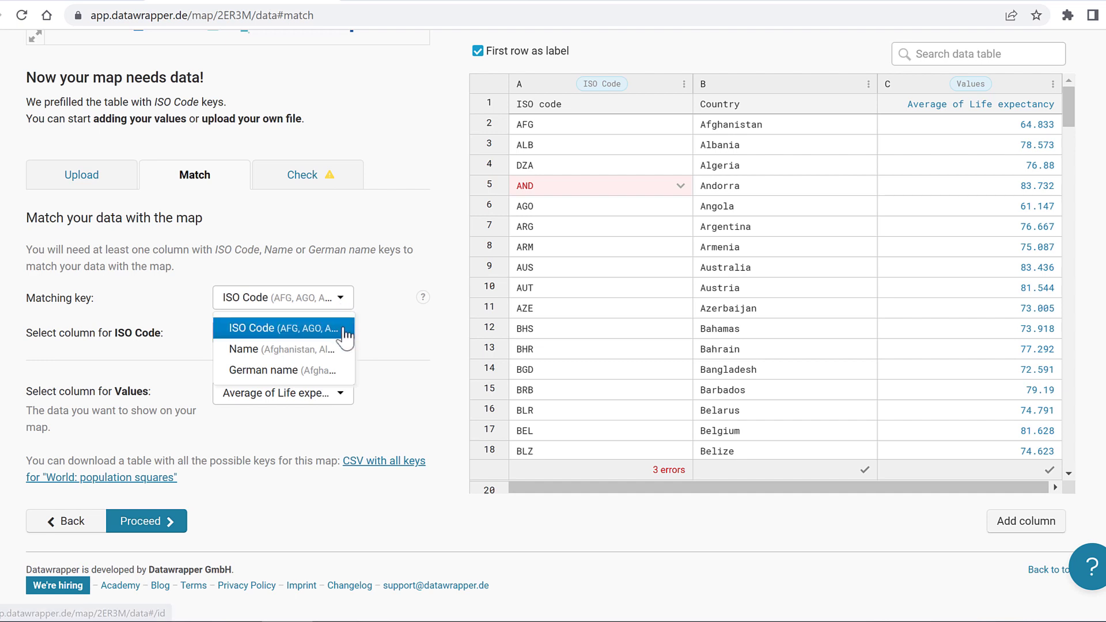
left_click(346, 333)
left_click(342, 339)
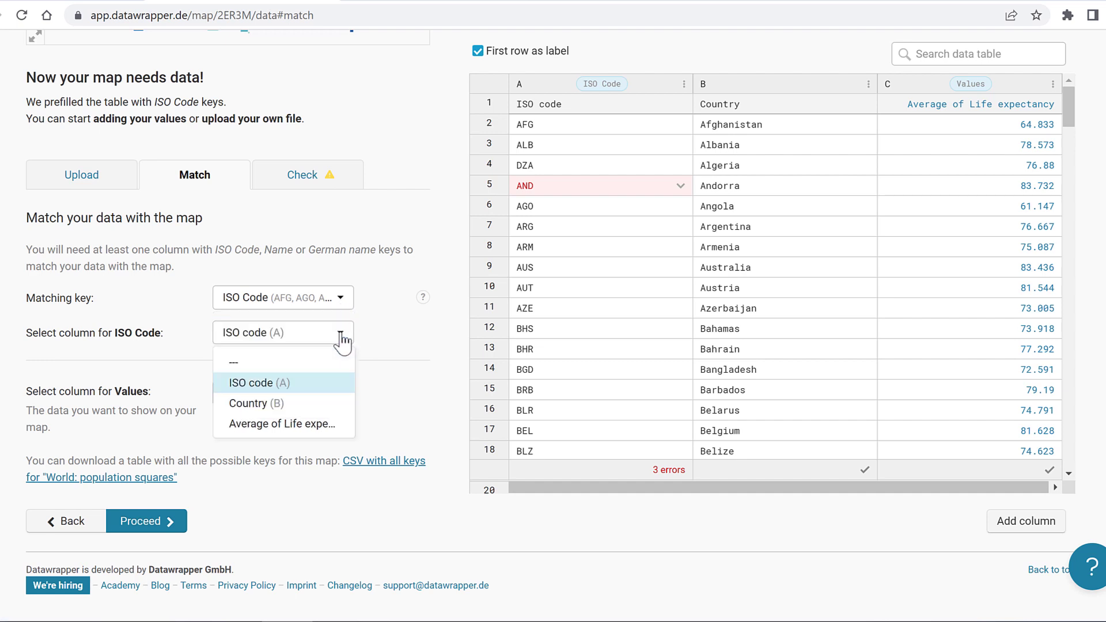
left_click(323, 383)
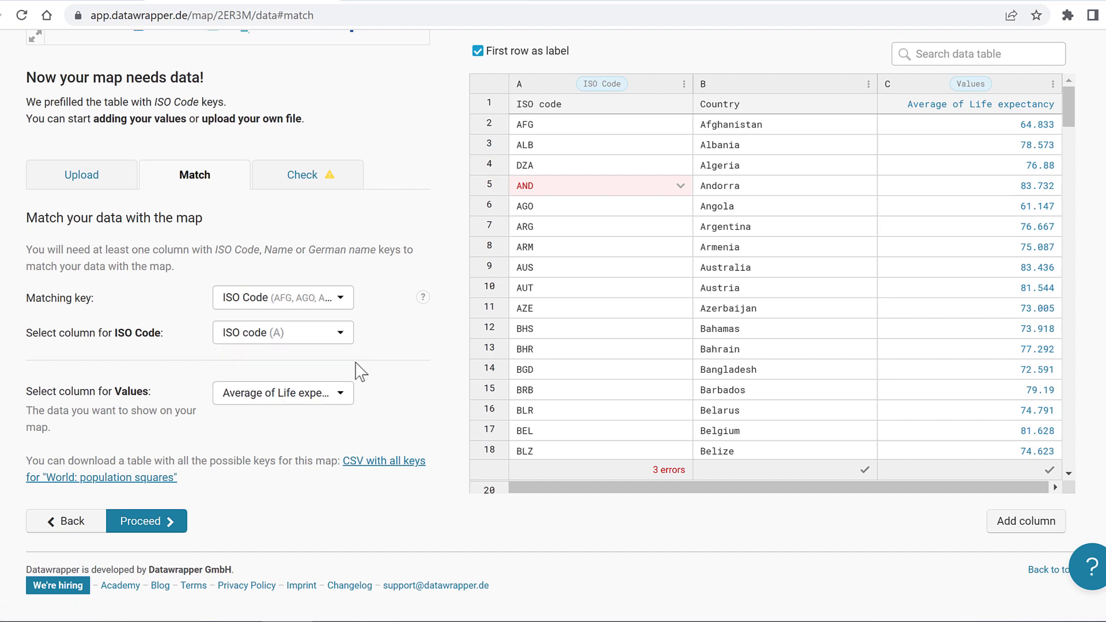
left_click(339, 397)
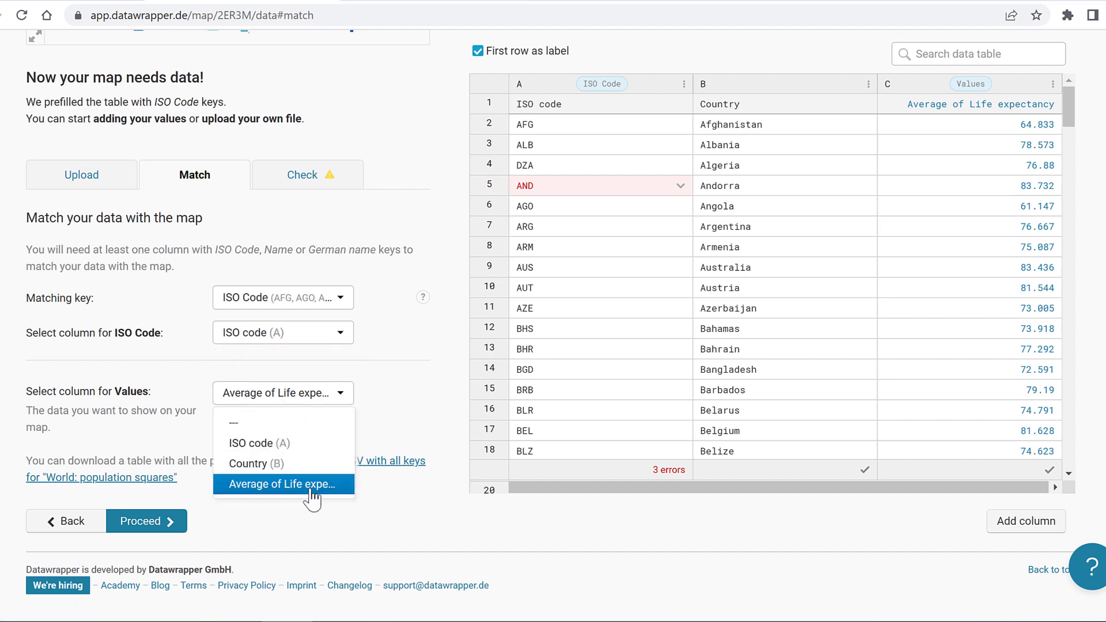
left_click(397, 353)
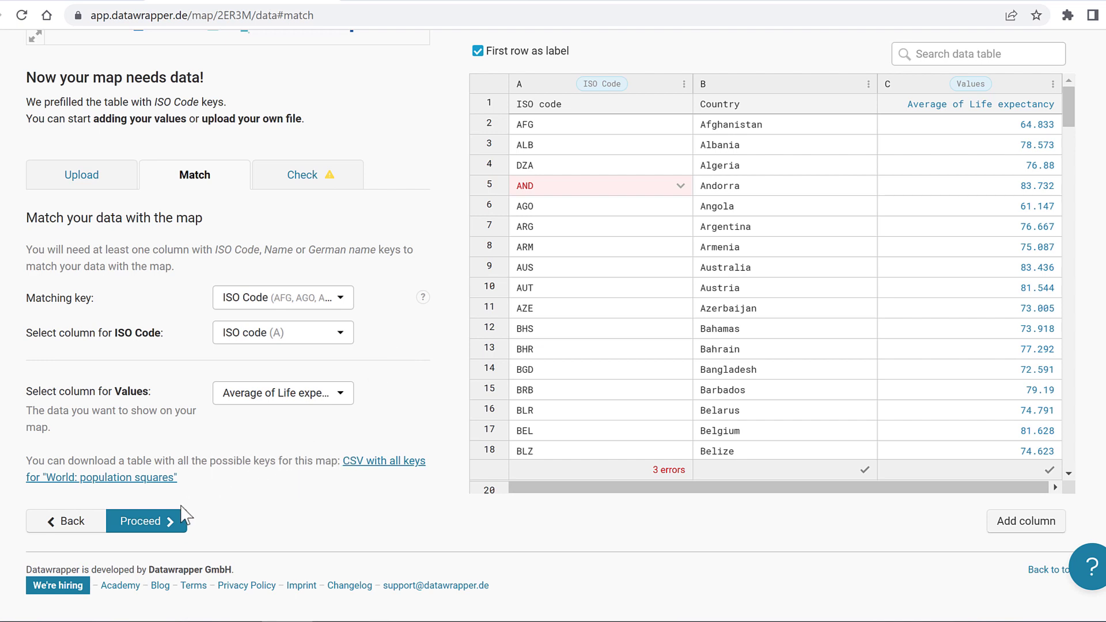
On the Check step, inspect the unmatched AND, LIE and VAT rows, then proceed to Visualize
left_click(173, 521)
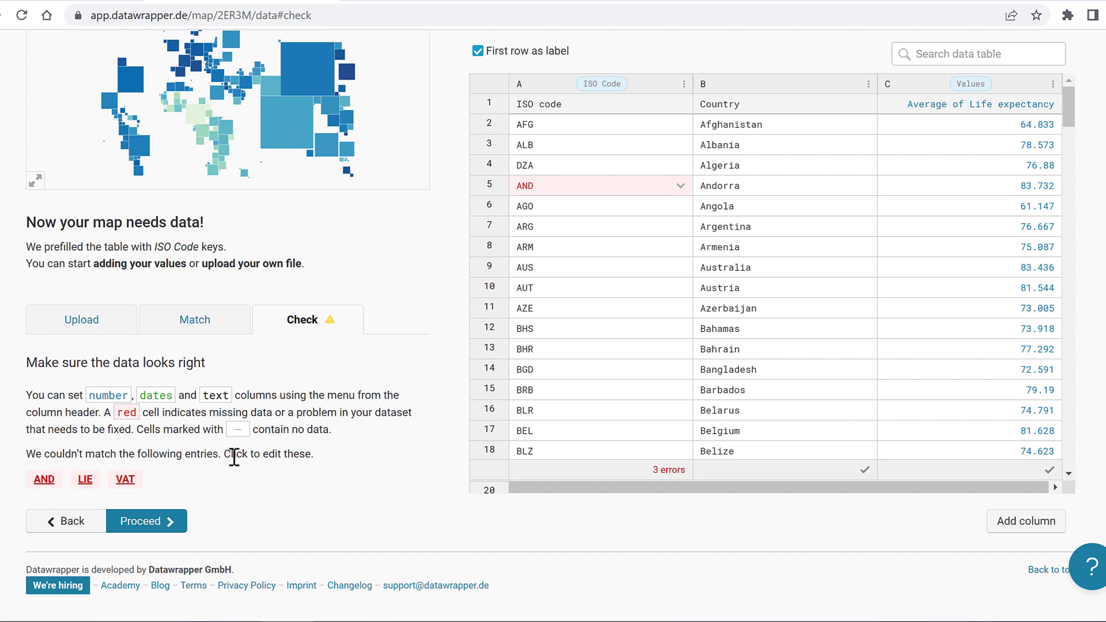
left_click(43, 484)
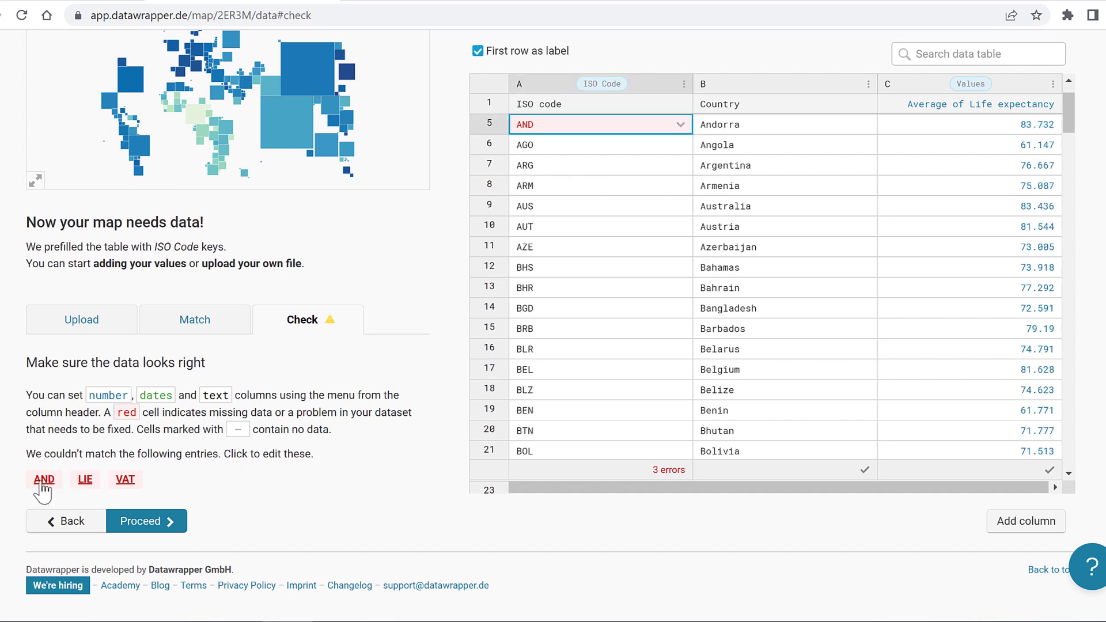
left_click(85, 482)
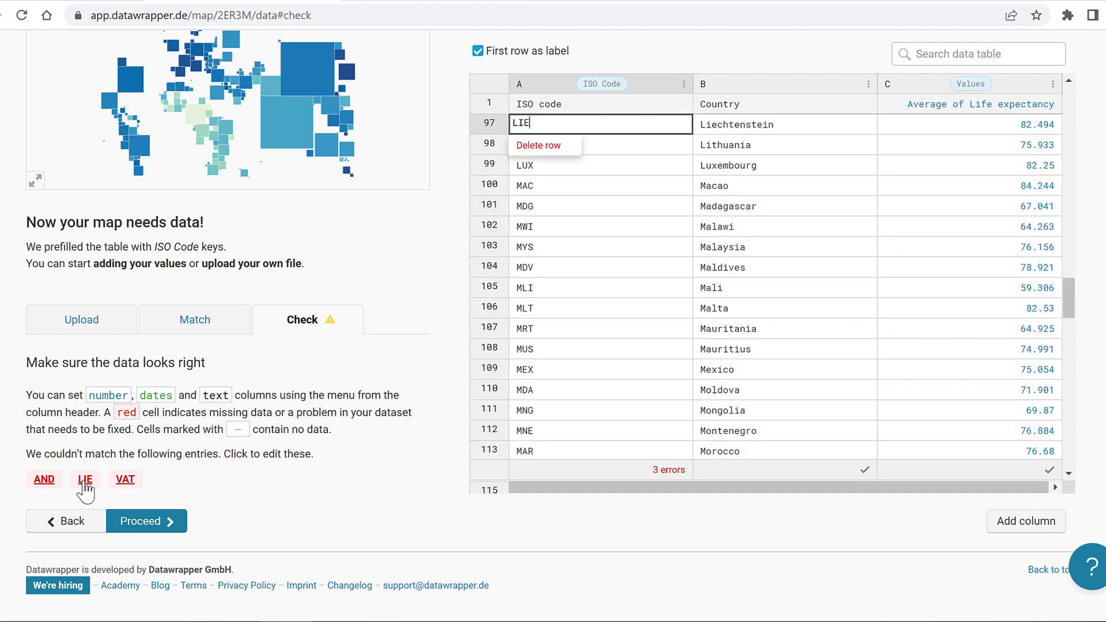
left_click(120, 482)
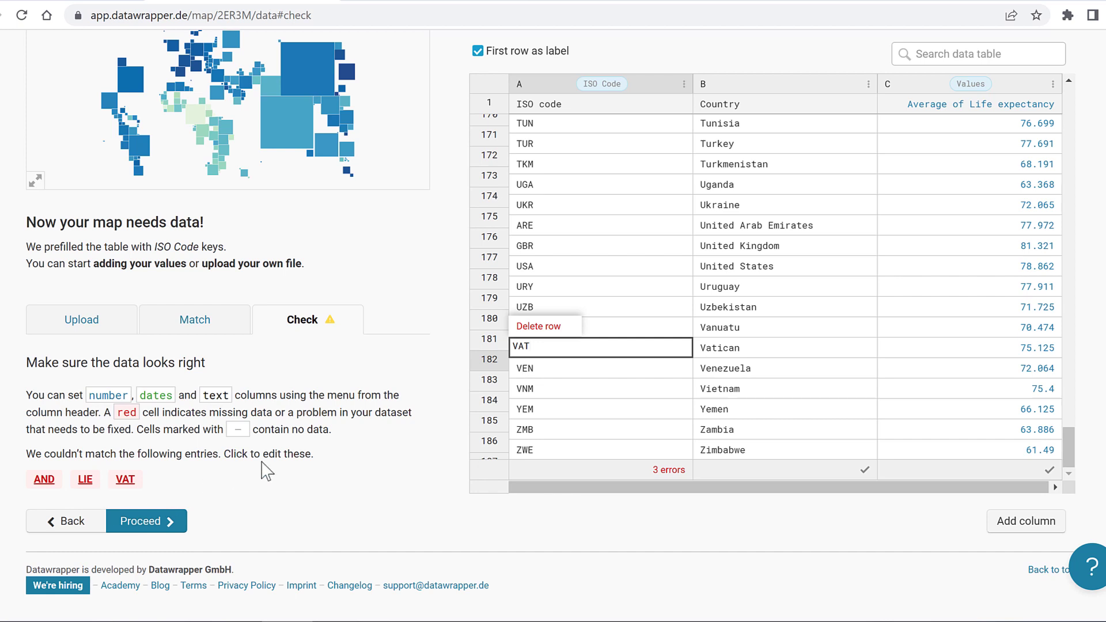
left_click(151, 521)
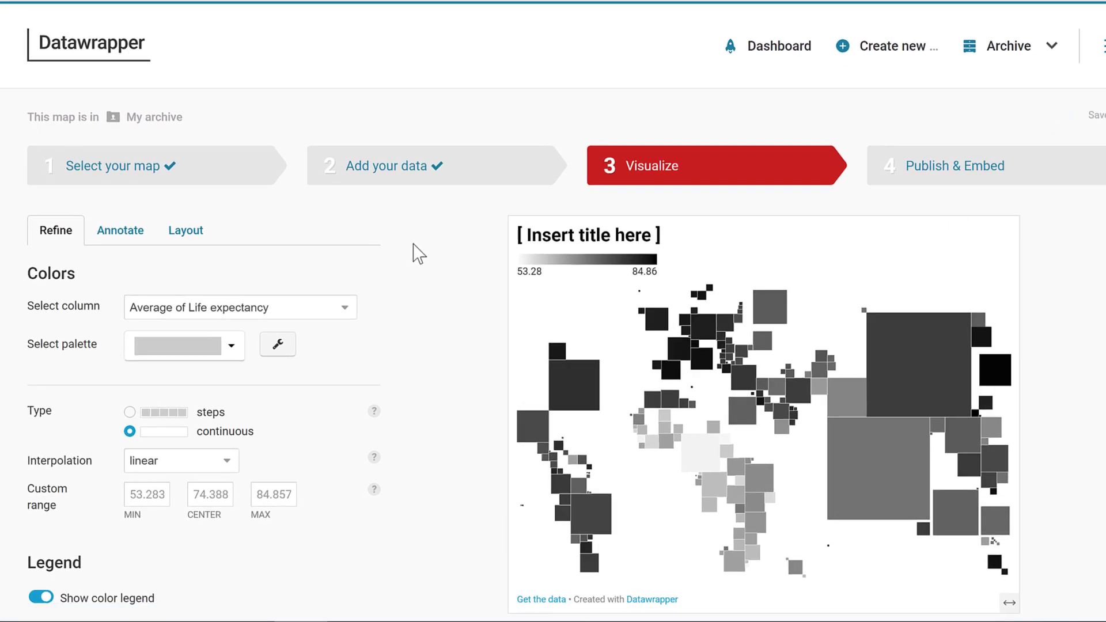
Apply the yellow-red-purple gradient palette and reverse it so the lowest life expectancy is darkest purple
scroll(416, 258, "down", 2)
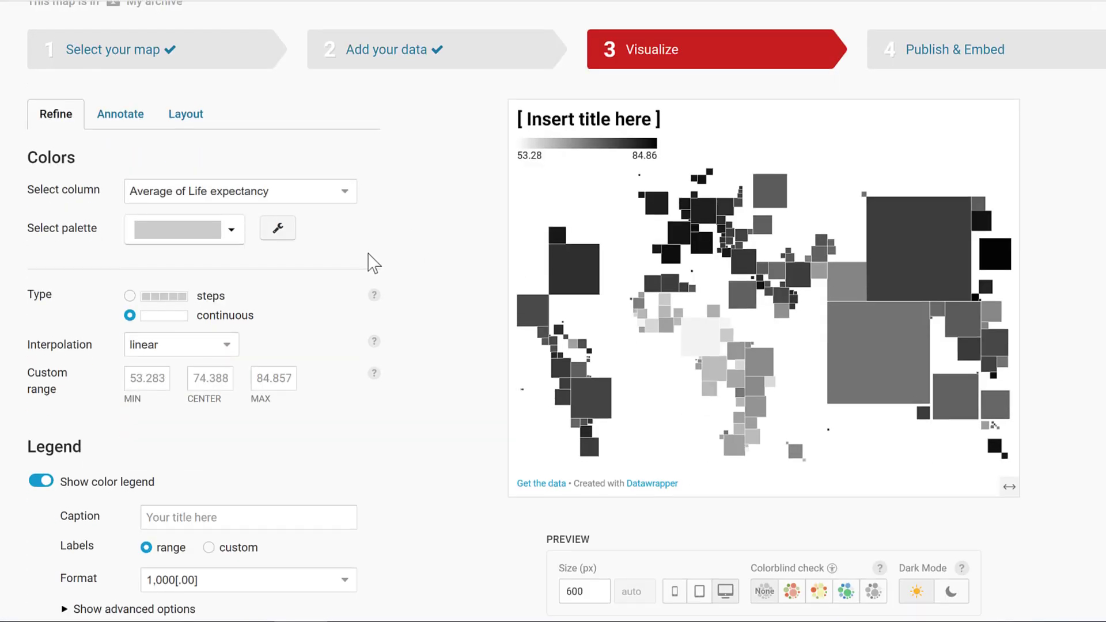
left_click(232, 236)
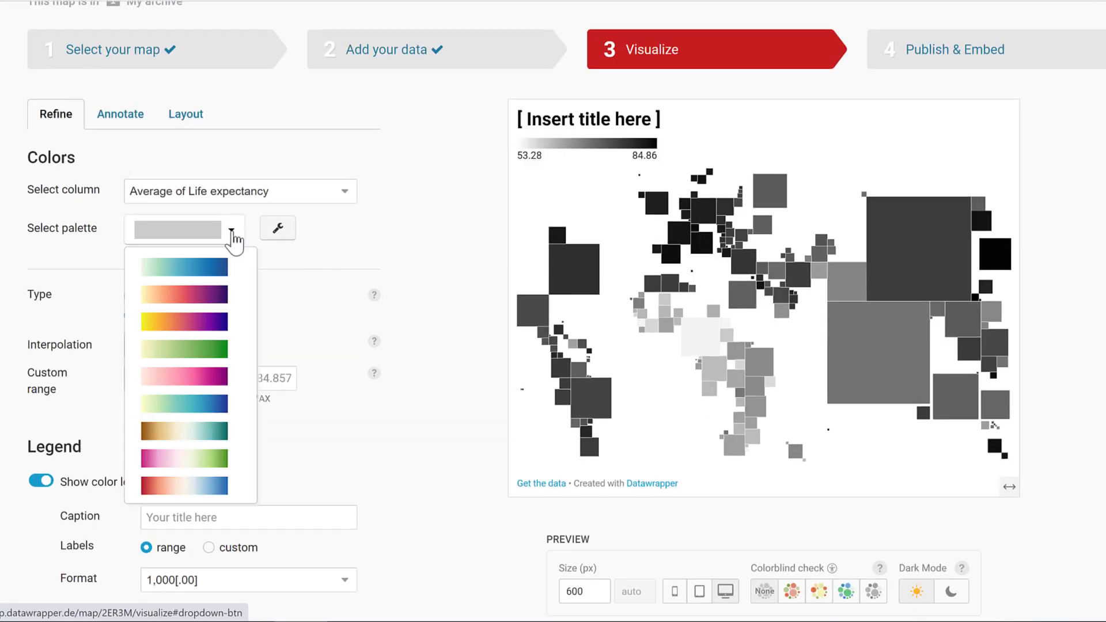
left_click(229, 295)
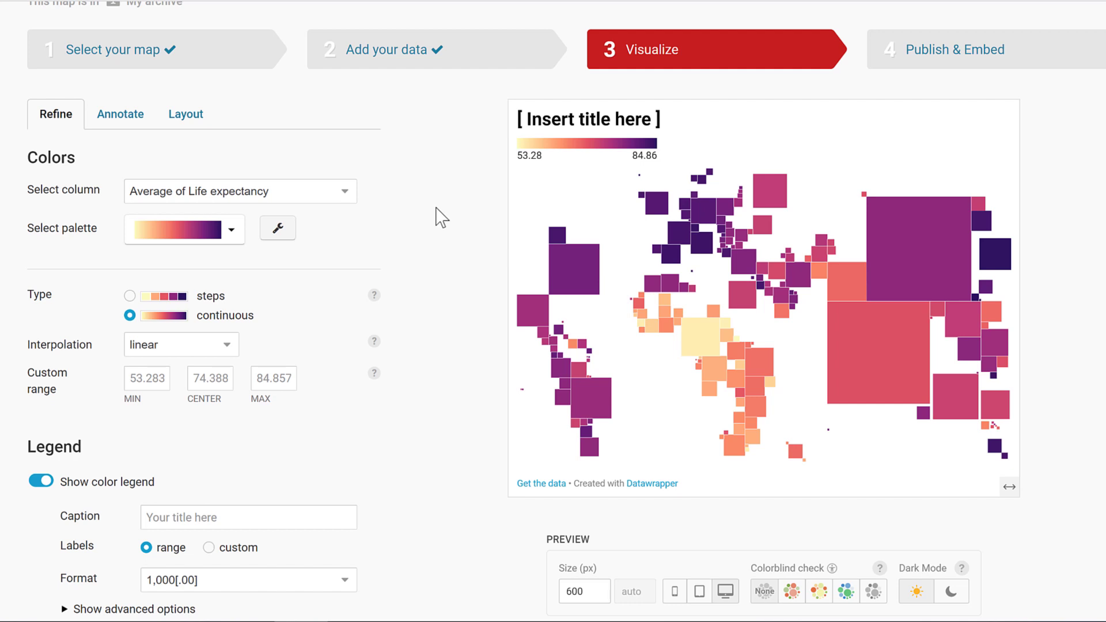
left_click(278, 228)
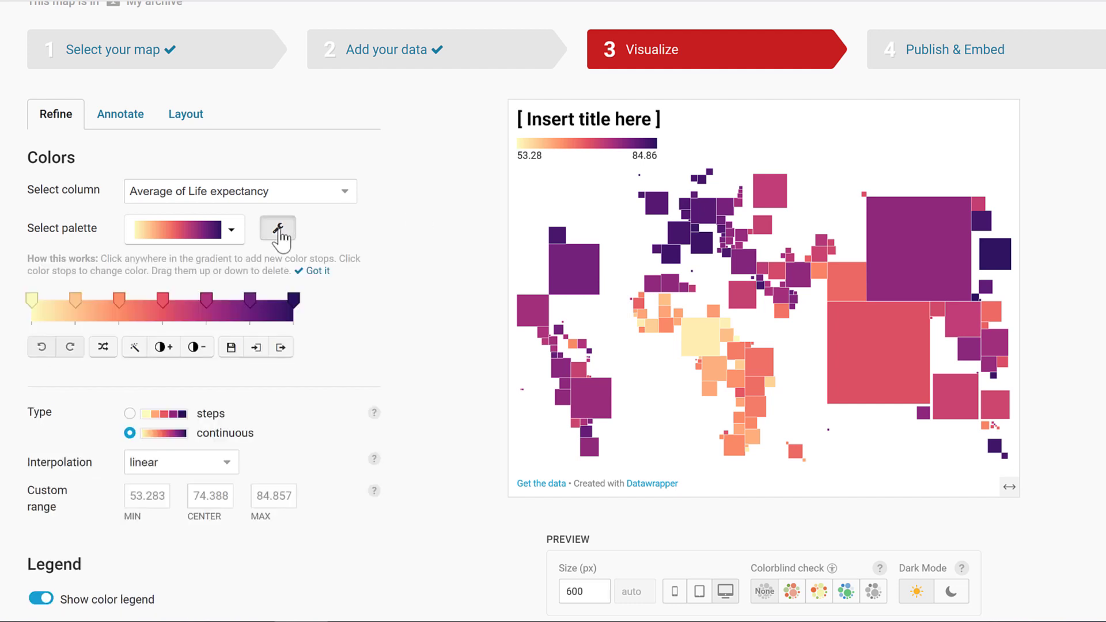
left_click(107, 349)
scroll(396, 249, "down", 2)
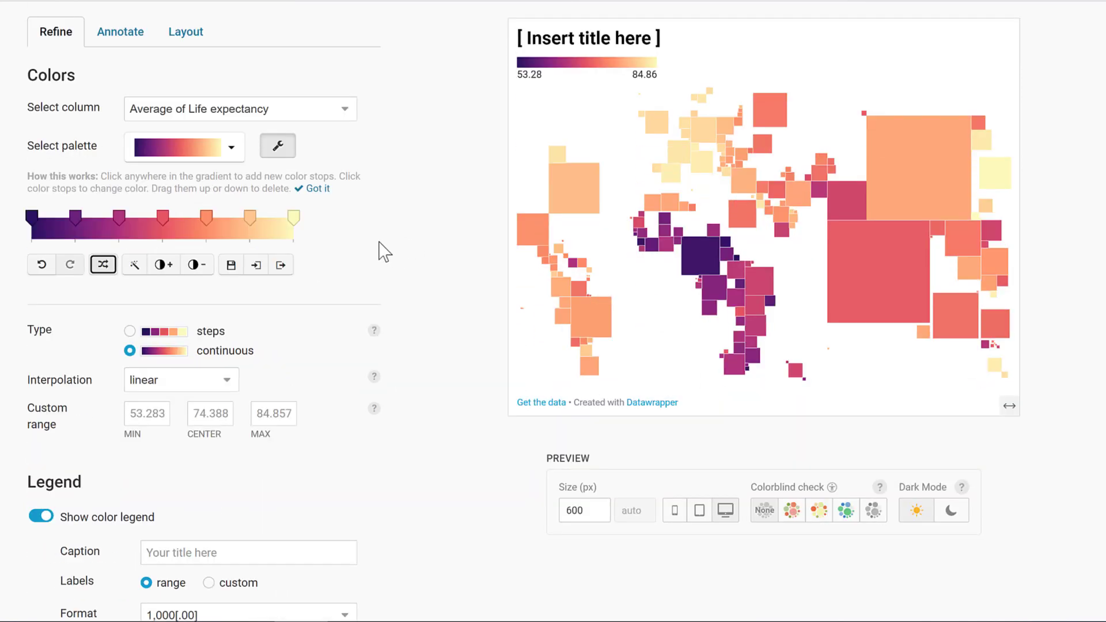
Switch the colour scale to discrete steps using the Rounded values method (55–80 breaks)
left_click(130, 331)
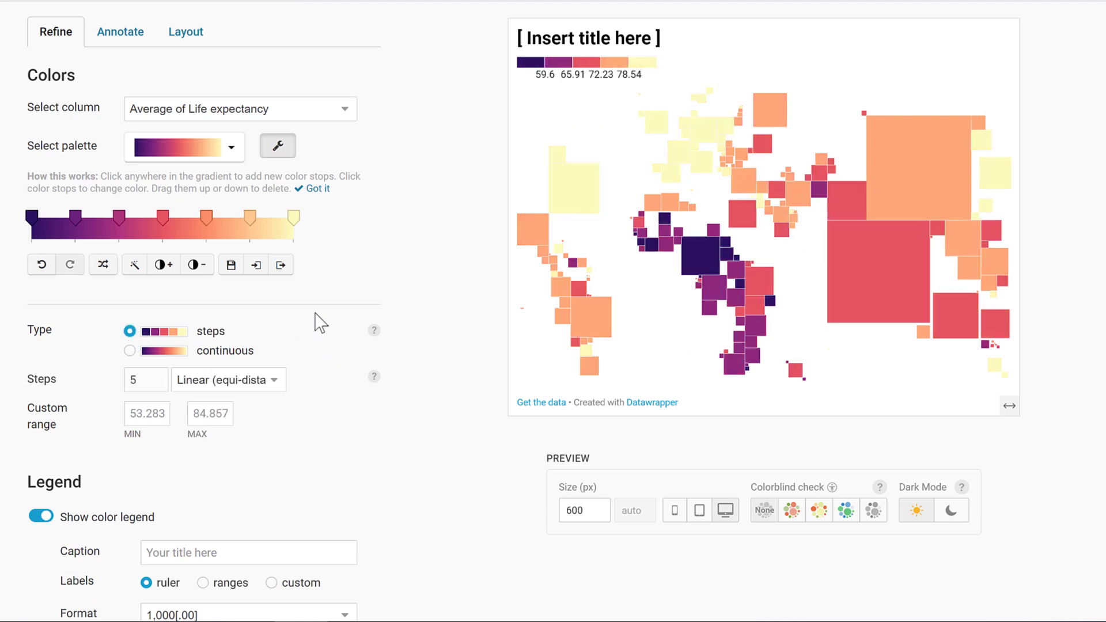
scroll(321, 324, "down", 2)
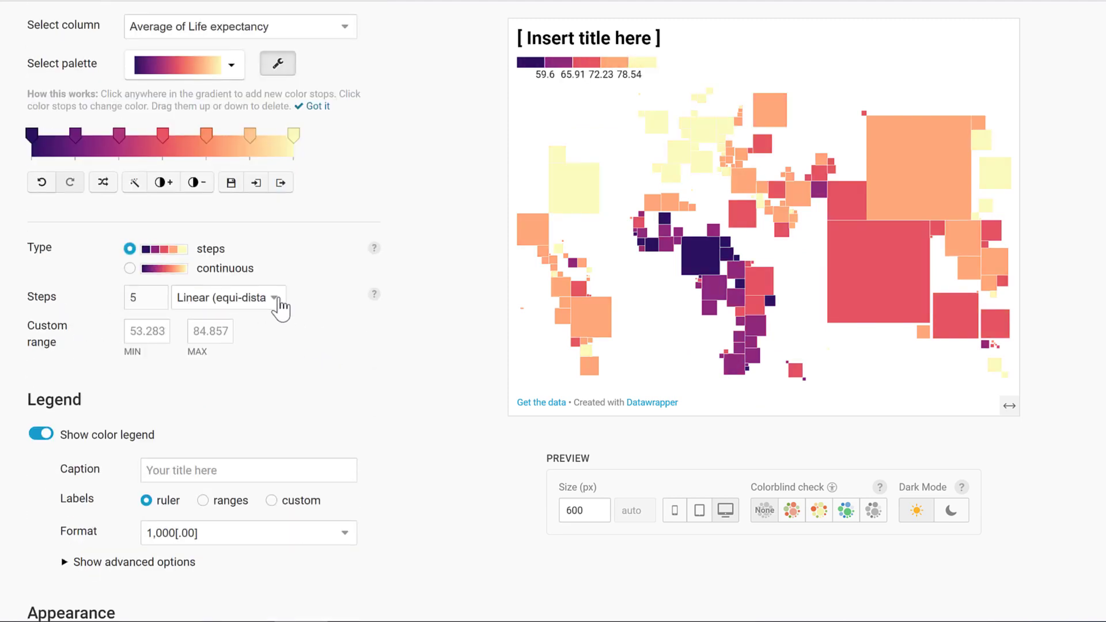
left_click(280, 305)
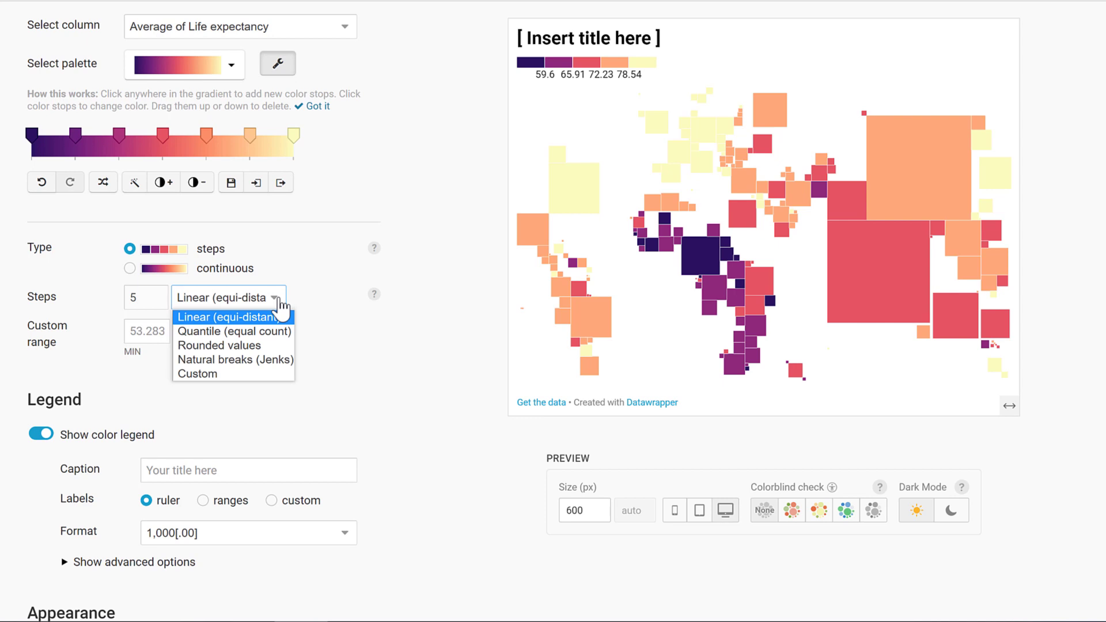
left_click(257, 350)
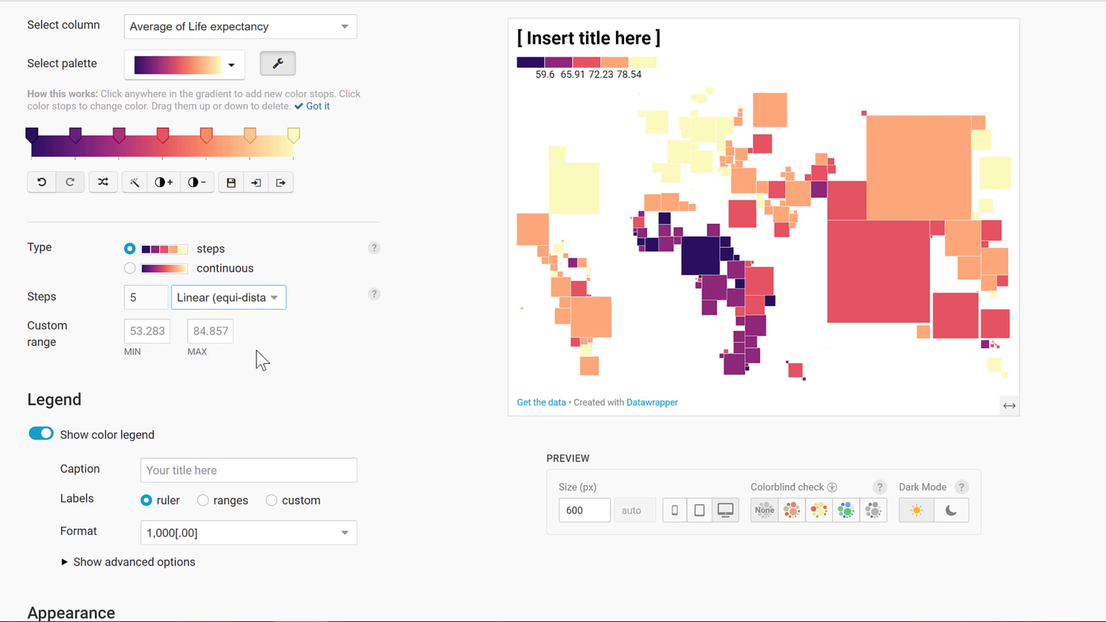
Widen the colour legend to 246 px in the advanced legend options
scroll(415, 333, "down", 3)
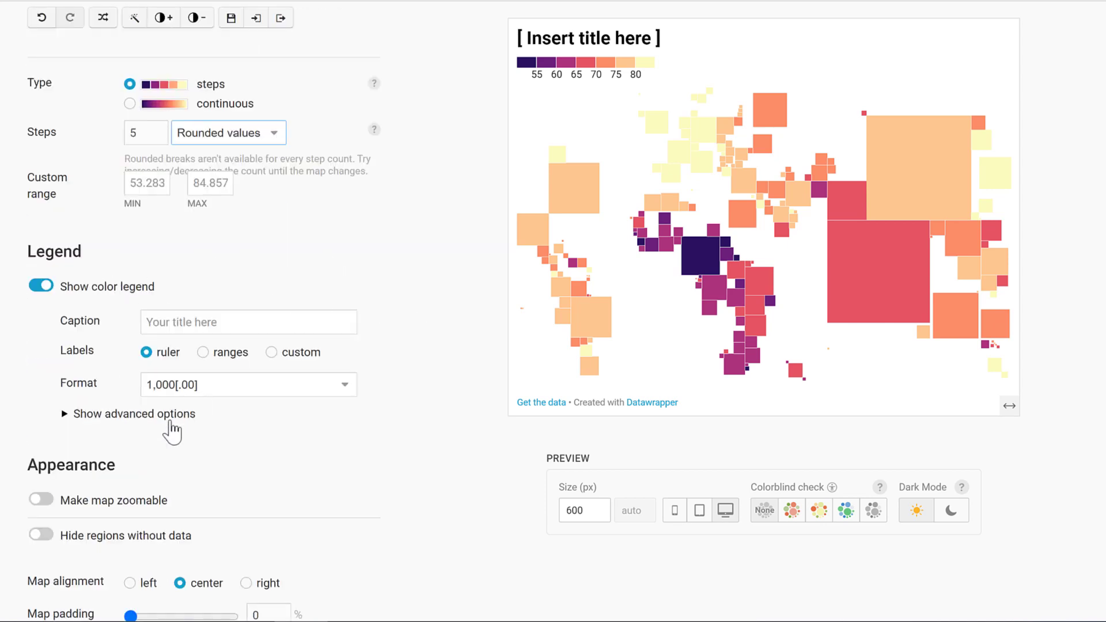
left_click(171, 424)
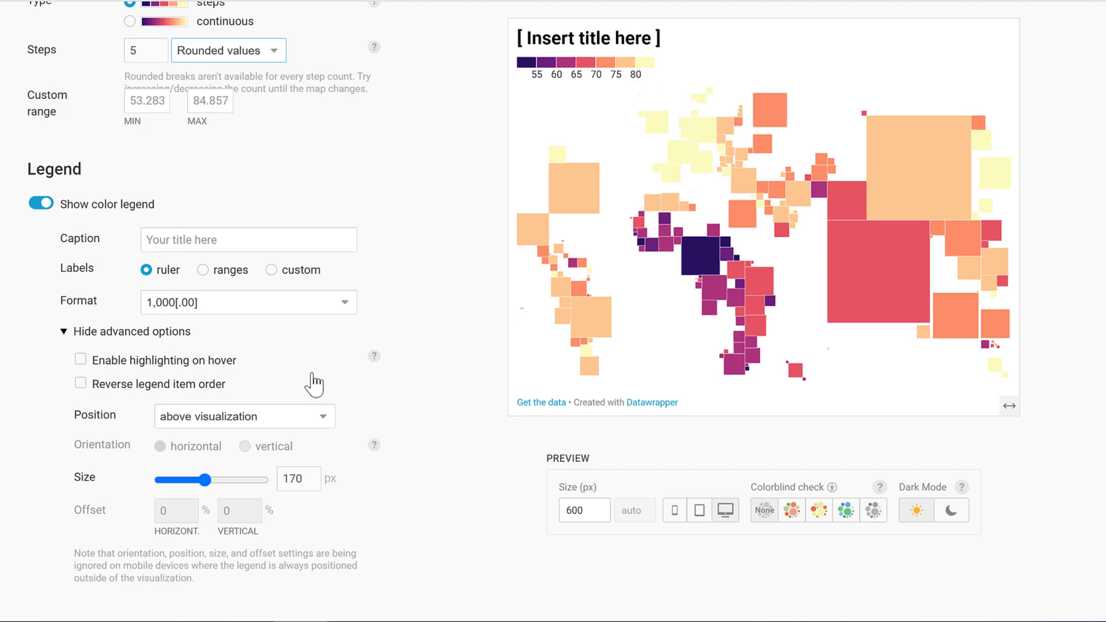
scroll(267, 395, "down", 3)
left_click_drag(212, 396, 238, 398)
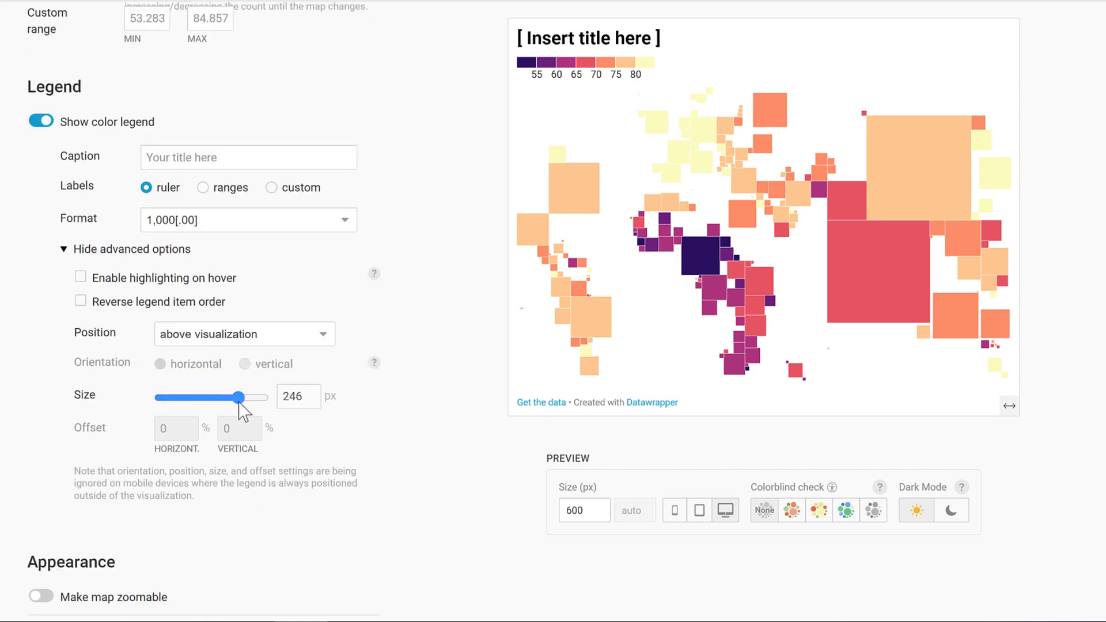
scroll(351, 398, "down", 7)
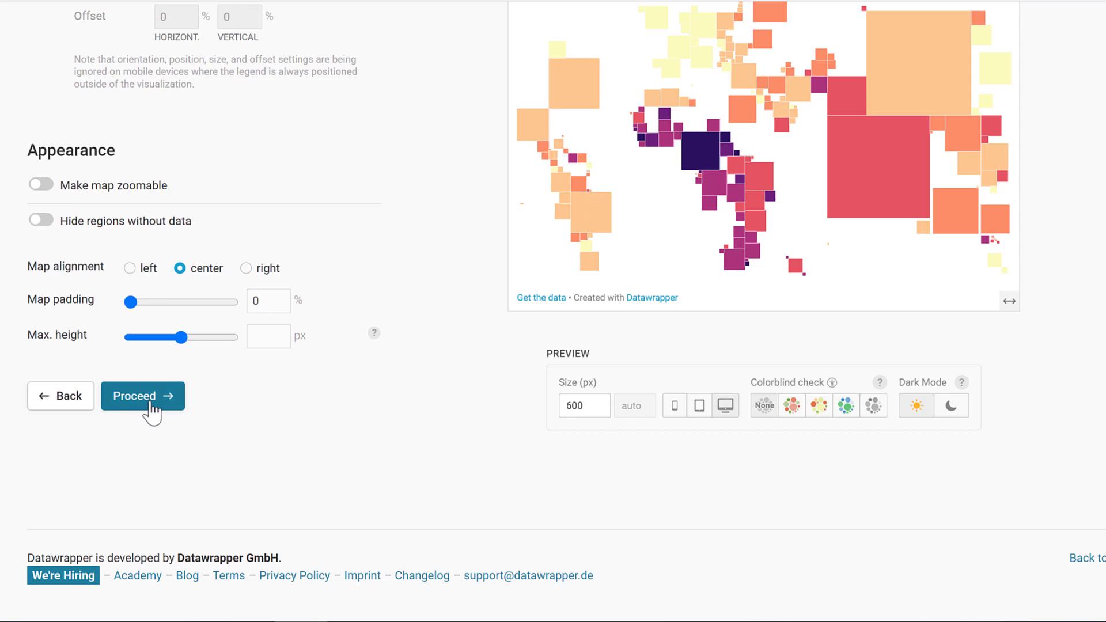
Title the map 'Life expectancy 2019' and describe it as 'Average life expectancy from birth in each country in the world'
left_click(152, 398)
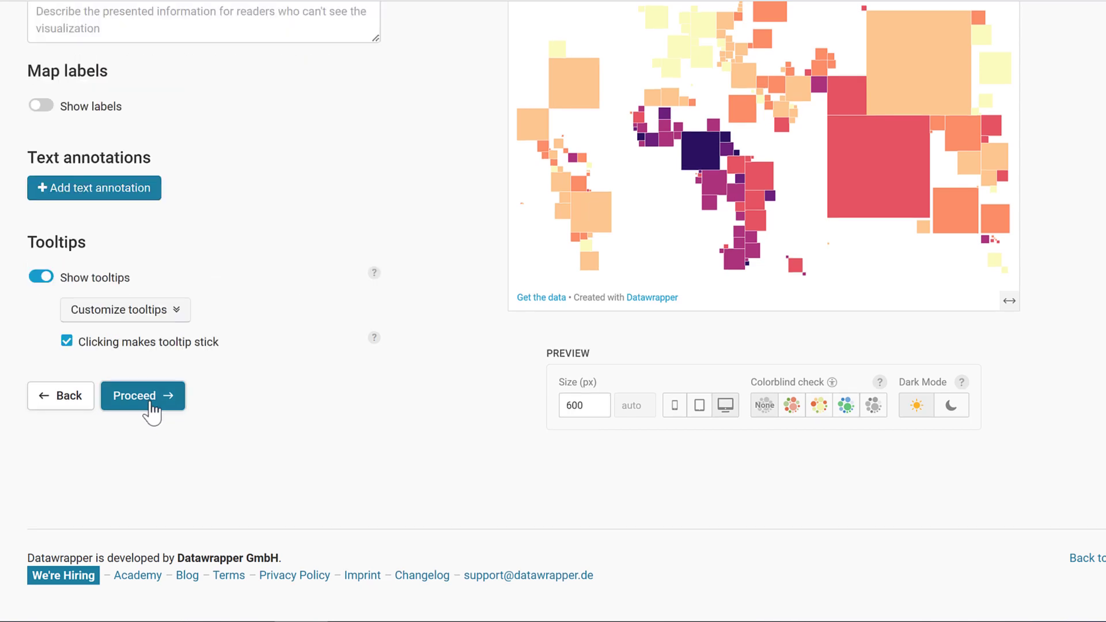
scroll(306, 314, "up", 9)
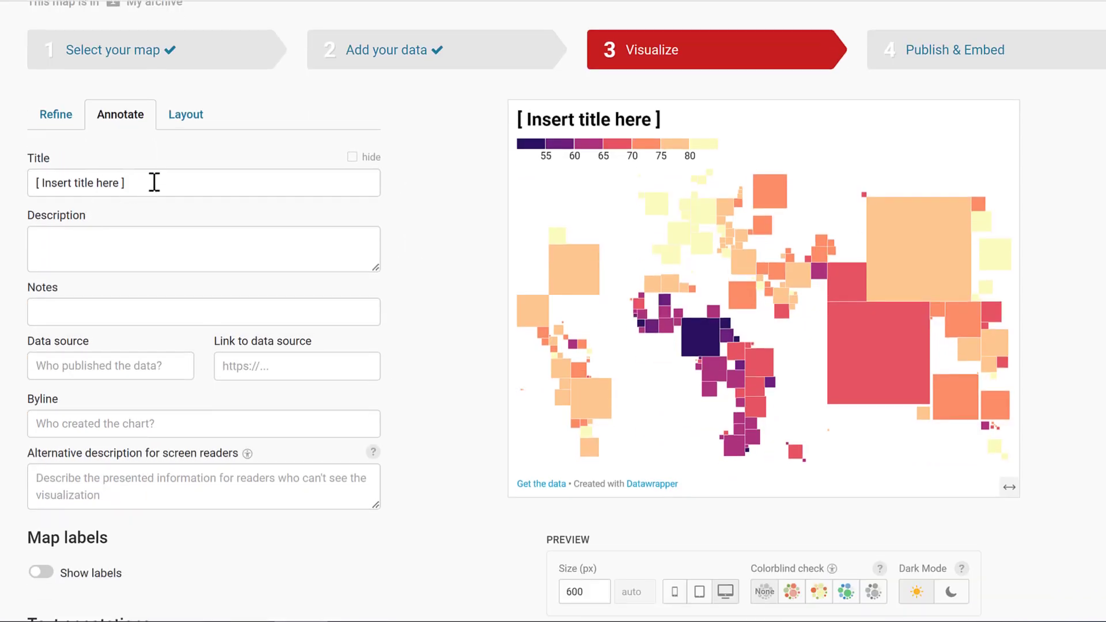
left_click_drag(154, 182, 18, 207)
key("BackSpace")
type("Life ")
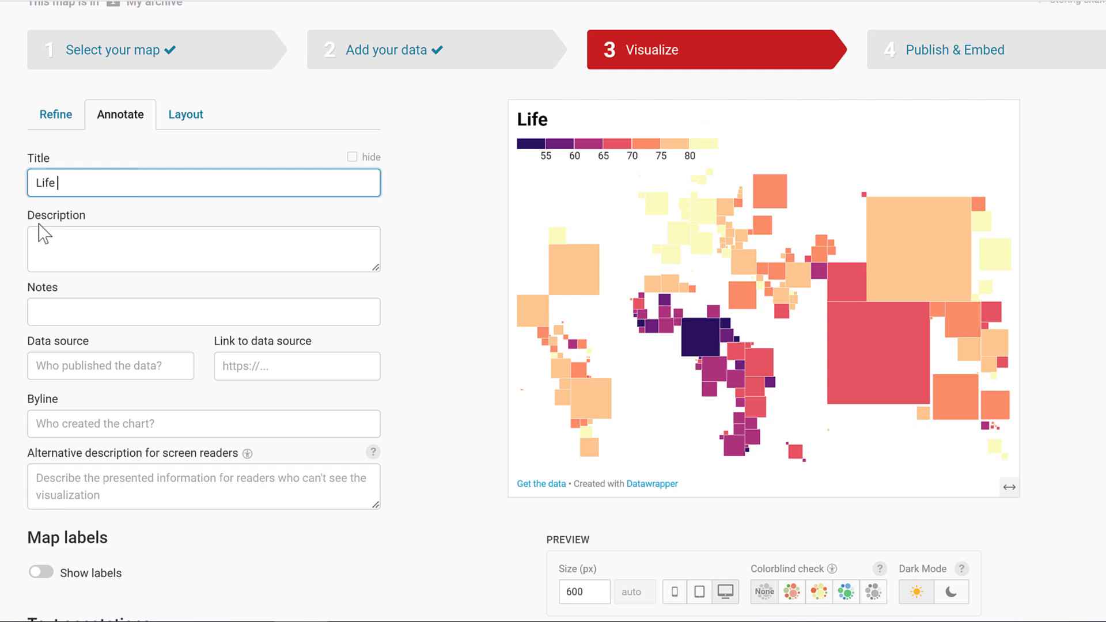
type("expectancy 2019")
left_click(55, 239)
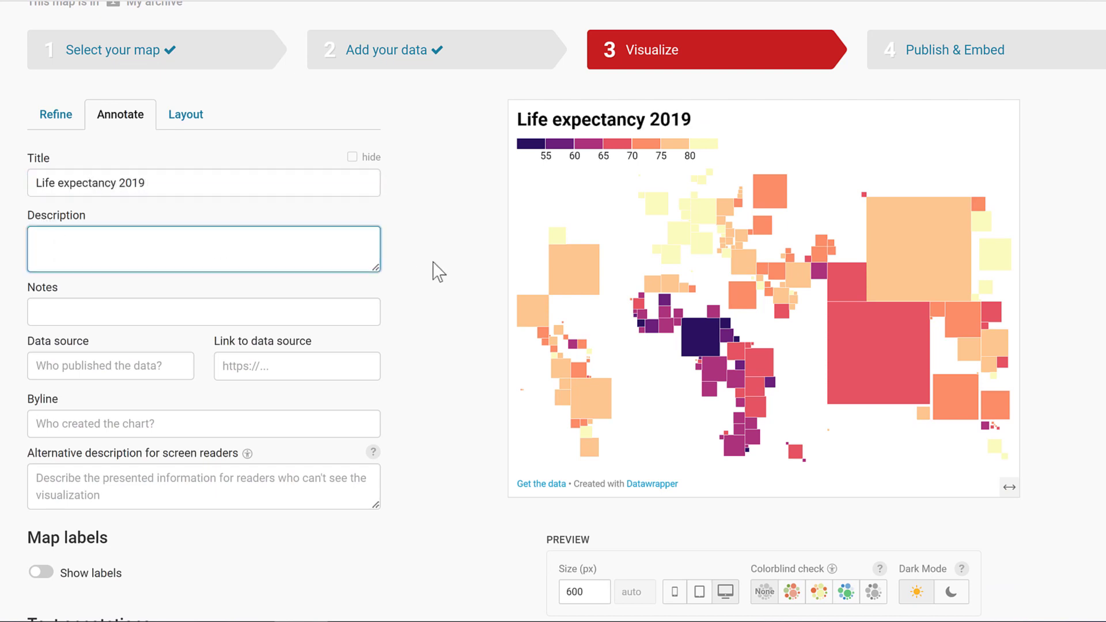
type("Average life expectancy from birth ")
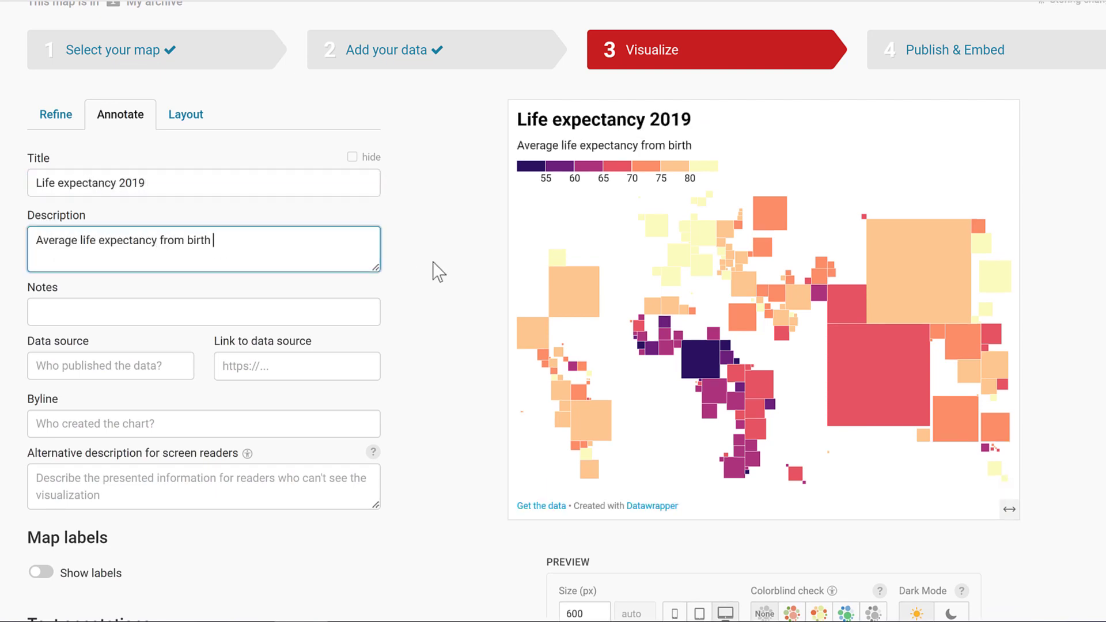
type("in each country in the world")
Add the note 'Size of squares is proportional to the population' and credit Our World in Data, linking its page URL
left_click(196, 314)
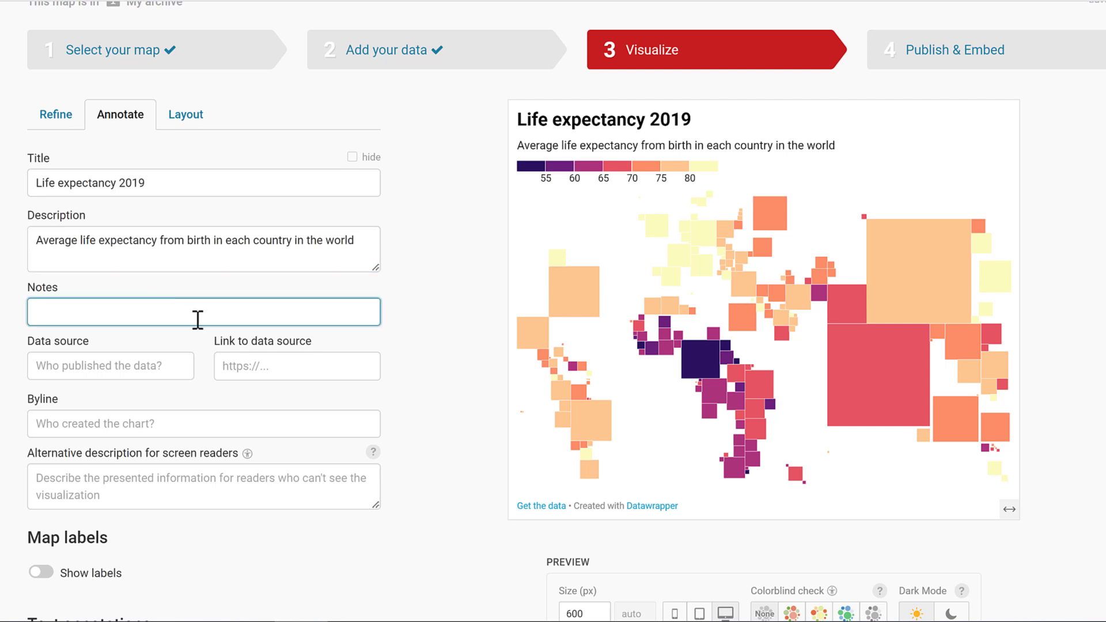
type("Size of squares is propor")
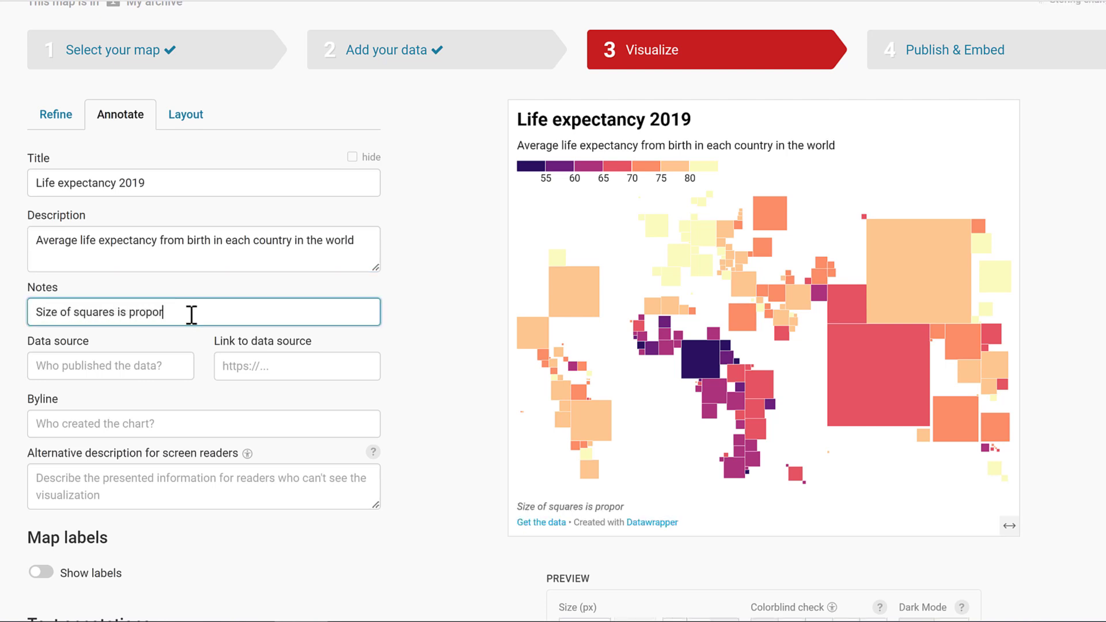
type("tional to the population")
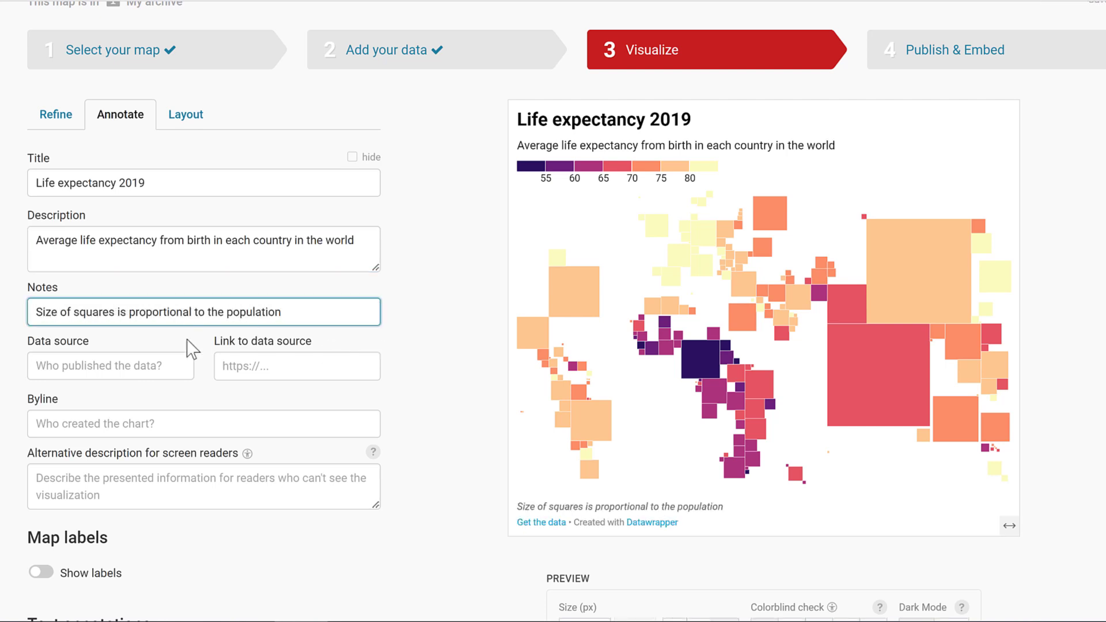
key("Tab")
type("Our World in D")
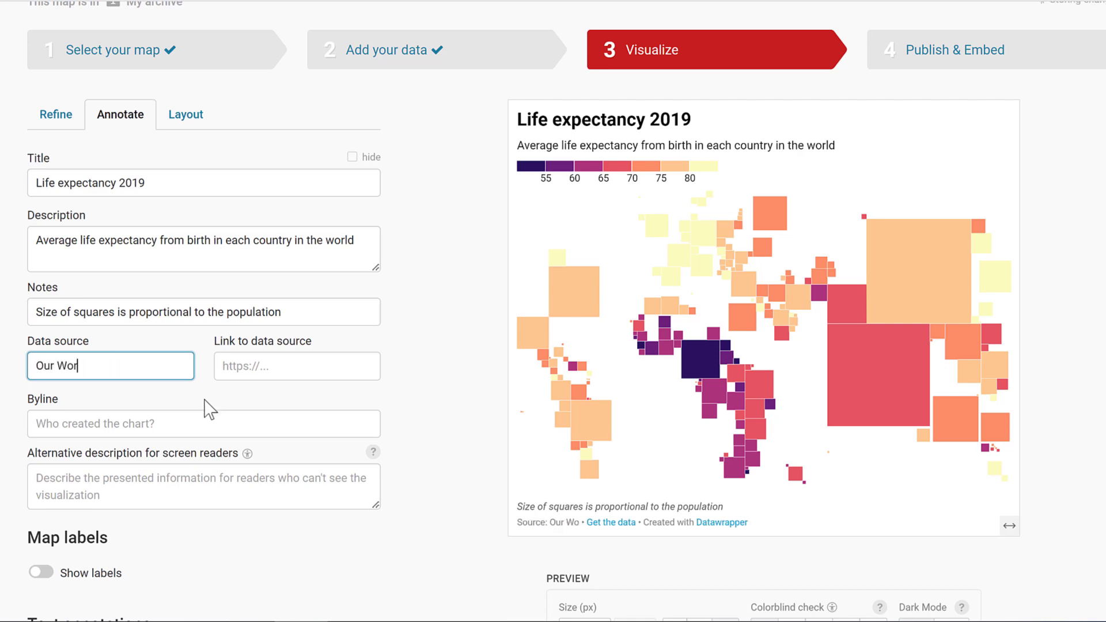
type("ata")
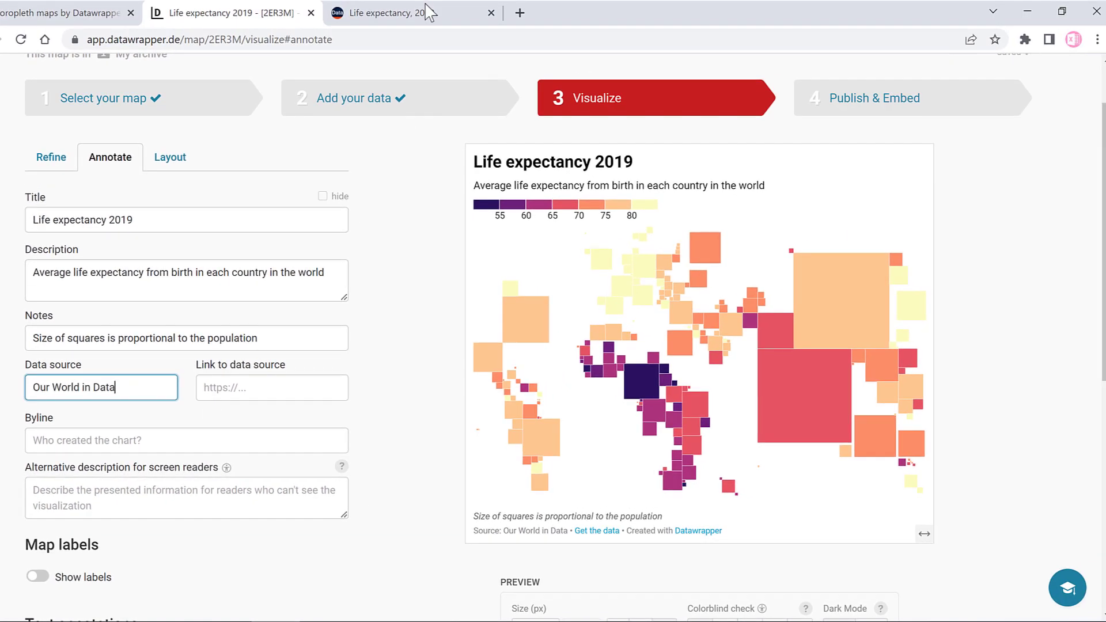
left_click(392, 12)
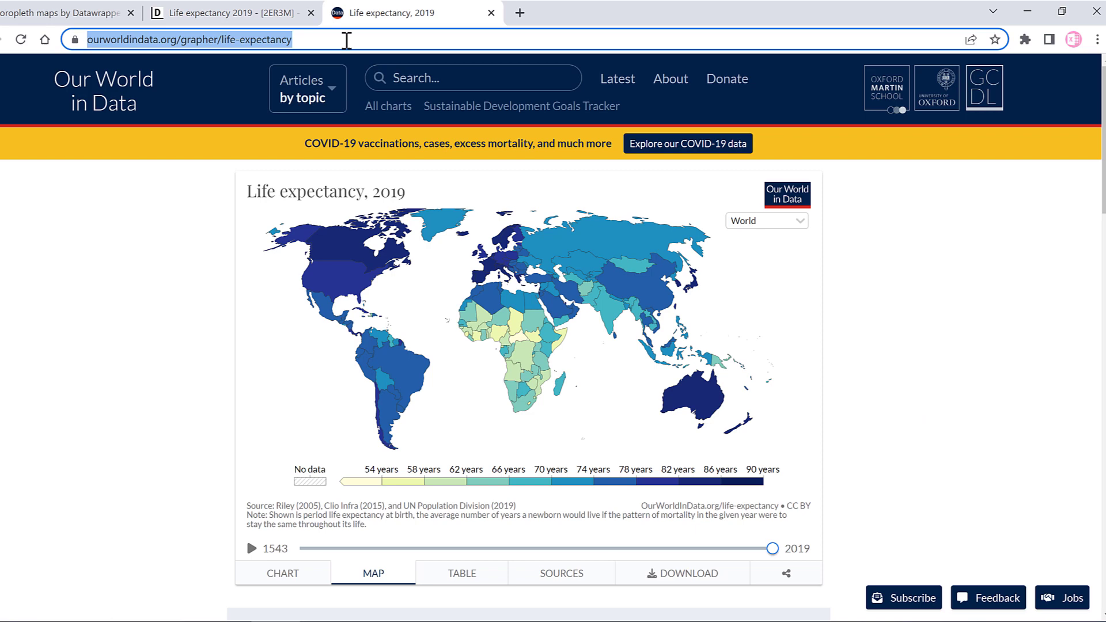
key("ctrl+c")
left_click(227, 13)
left_click(246, 391)
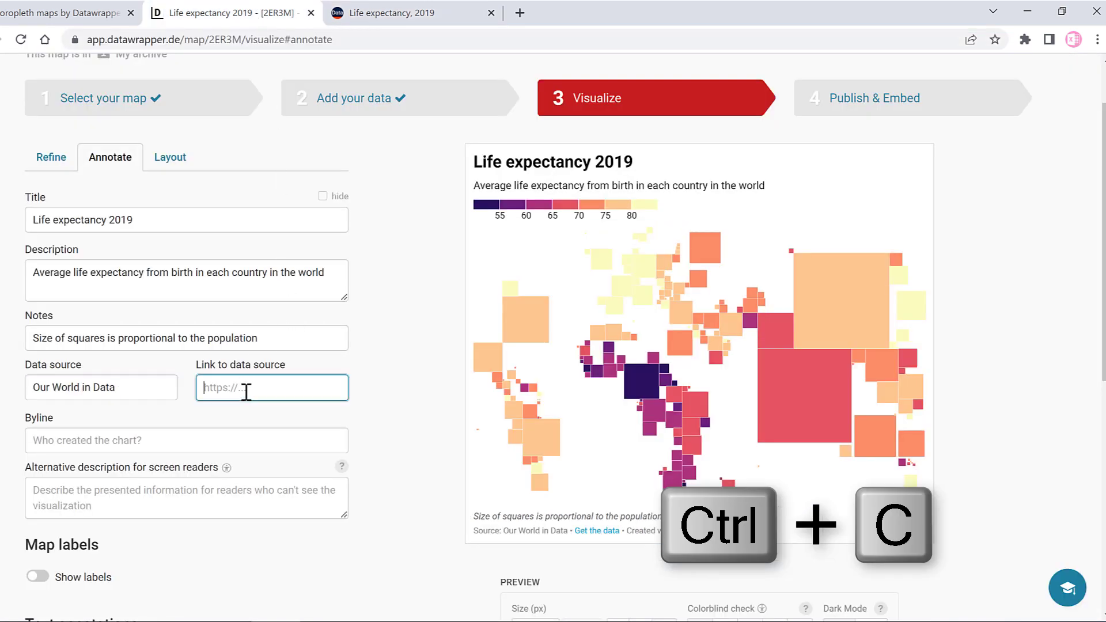
key("ctrl+v")
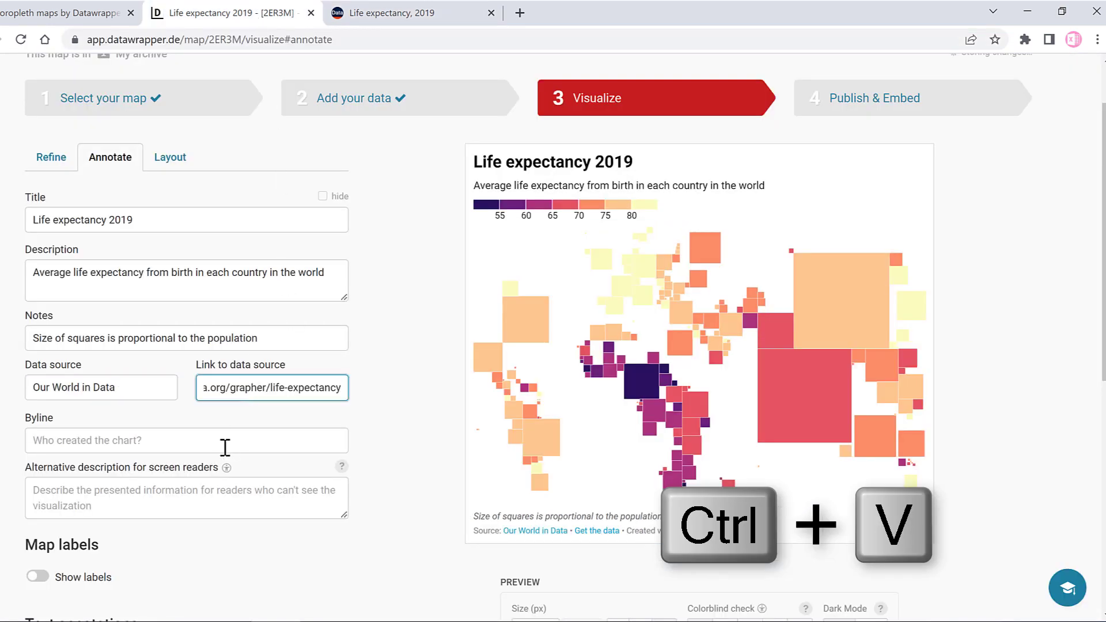
Enter the author's name as the map byline
left_click(196, 448)
type("Karina A")
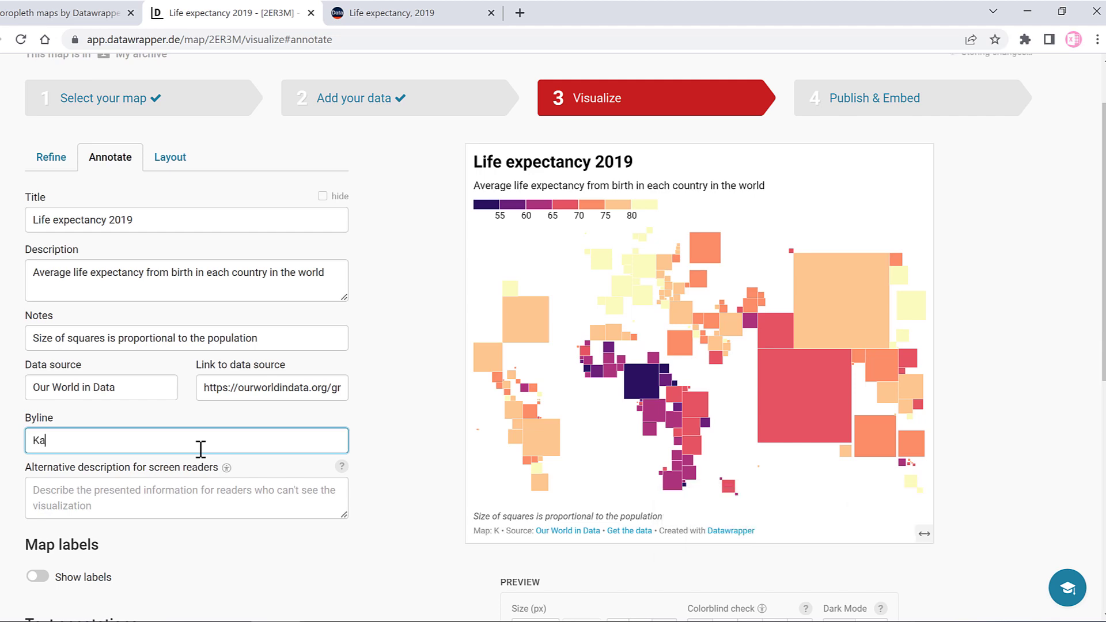
type("dcock")
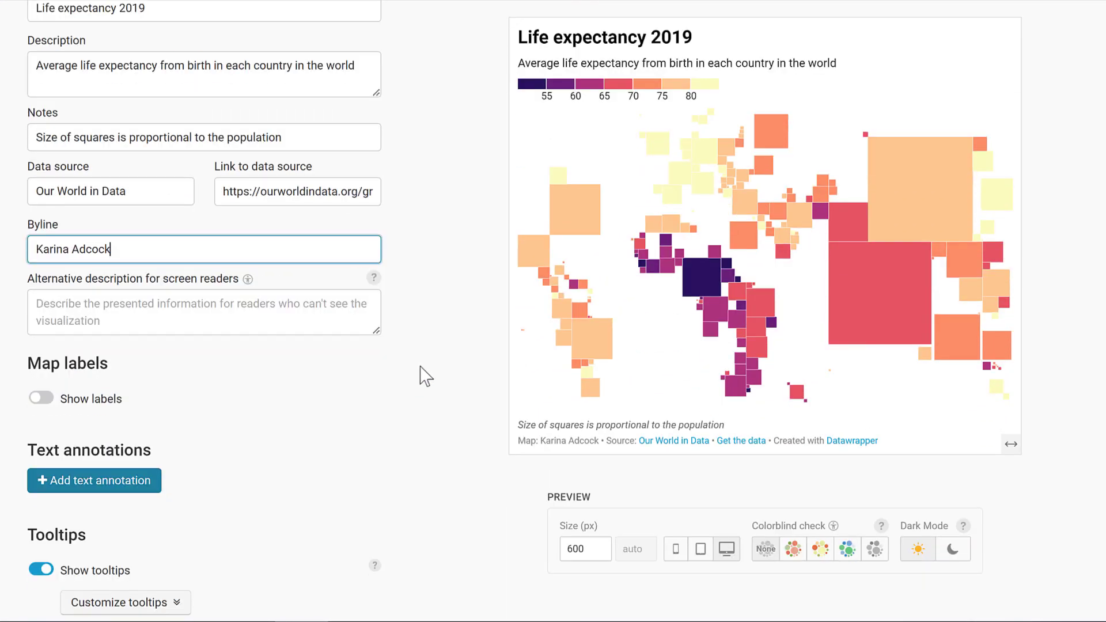
scroll(426, 377, "down", 4)
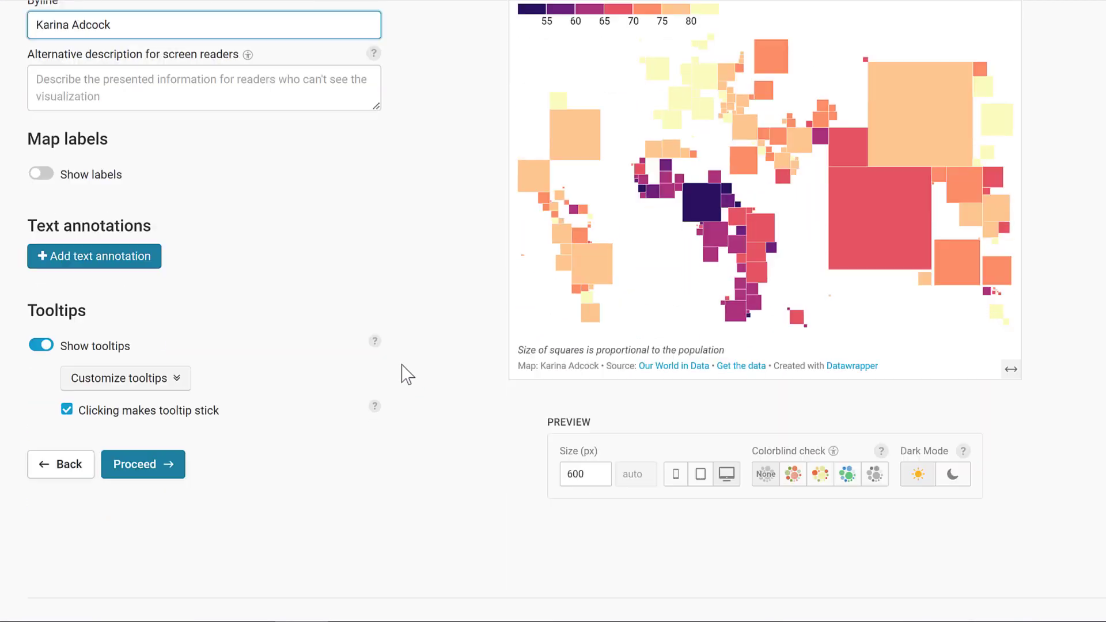
Make tooltips show the country name as title, replacing the ISO code, and the life expectancy followed by 'years'
left_click(111, 369)
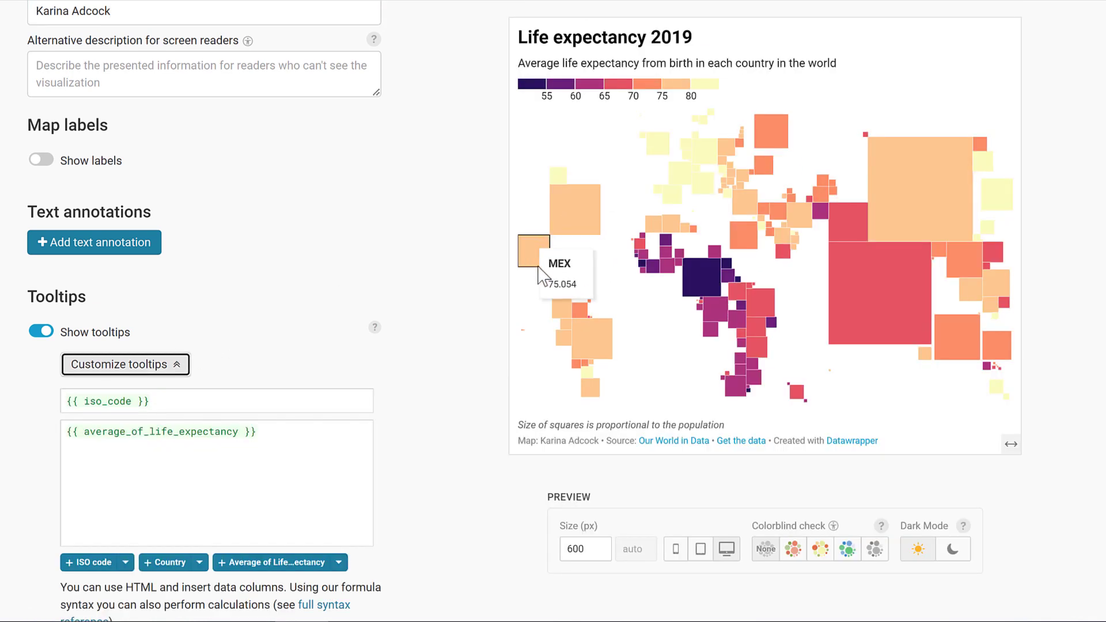
mouse_move(550, 278)
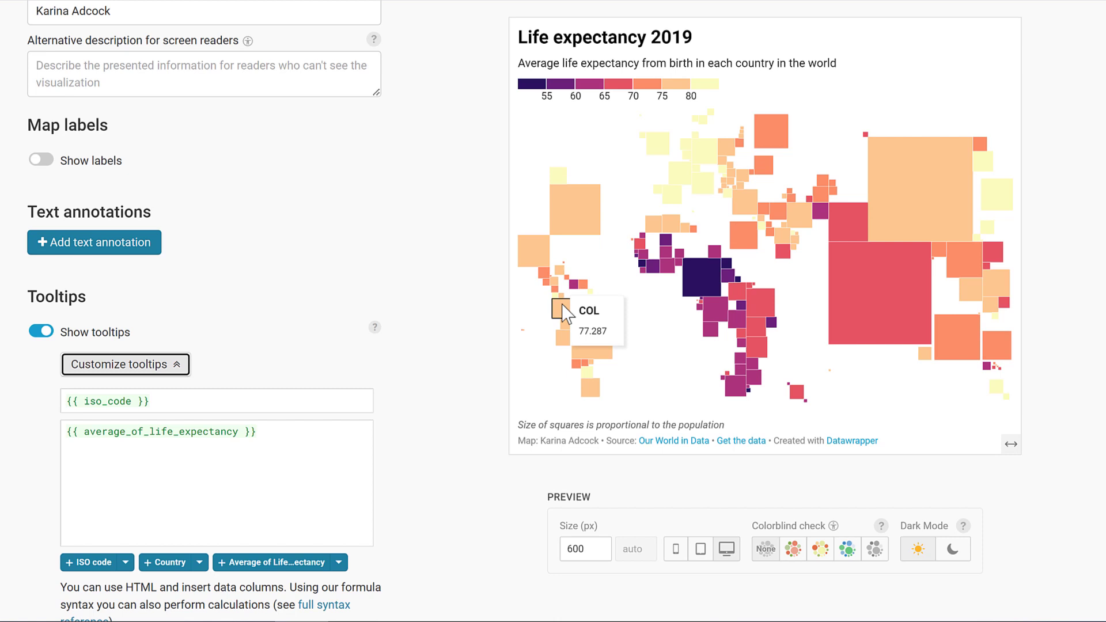
left_click(160, 395)
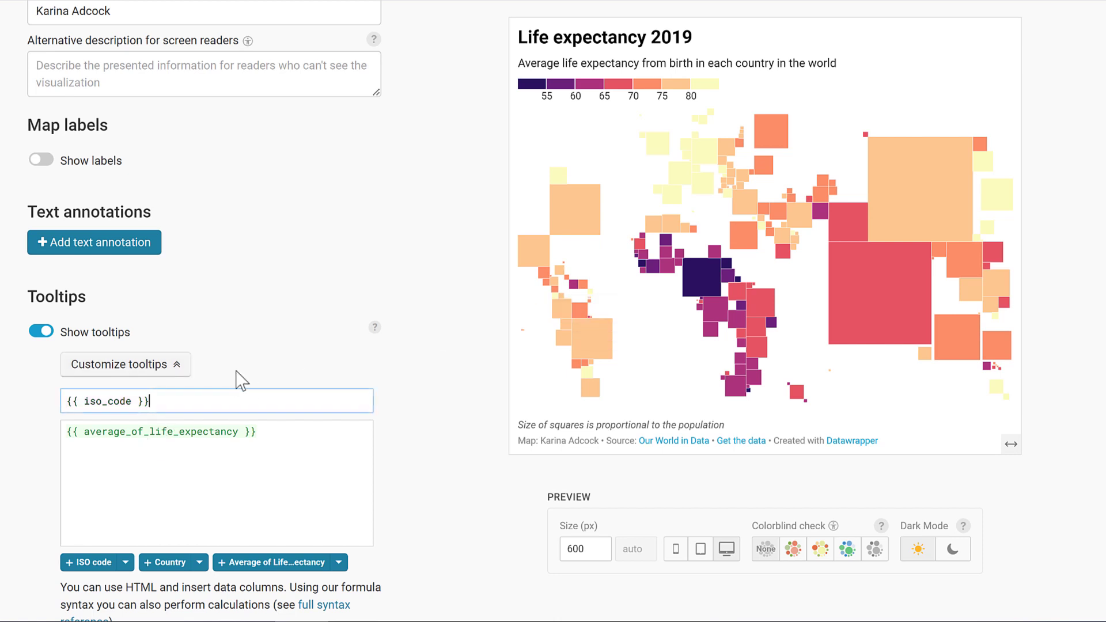
scroll(240, 378, "down", 3)
left_click_drag(149, 236, 25, 237)
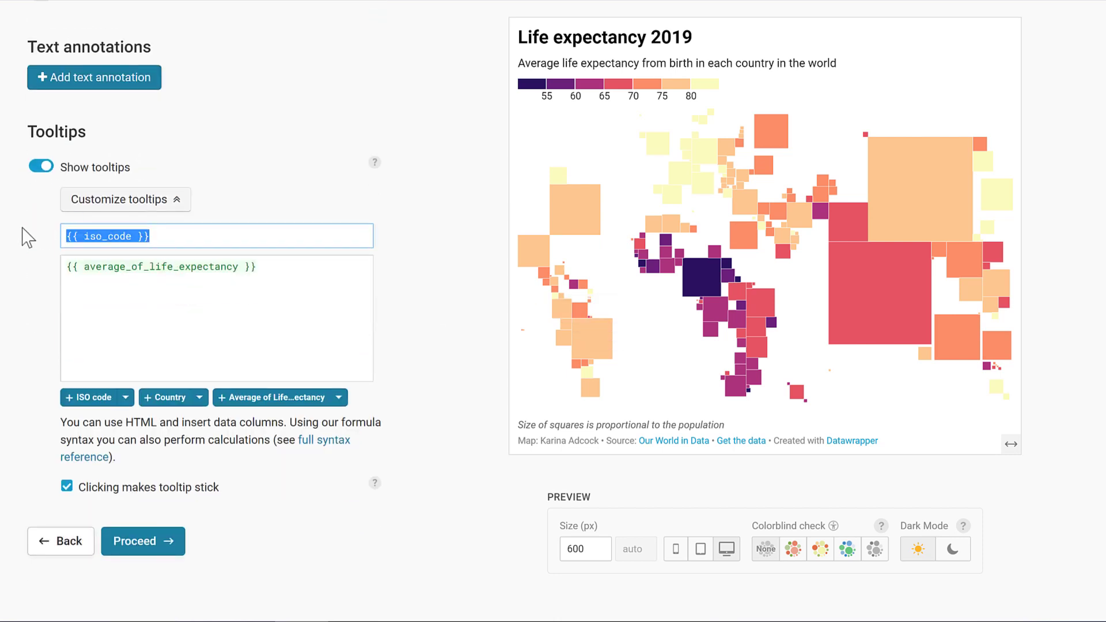
key("BackSpace")
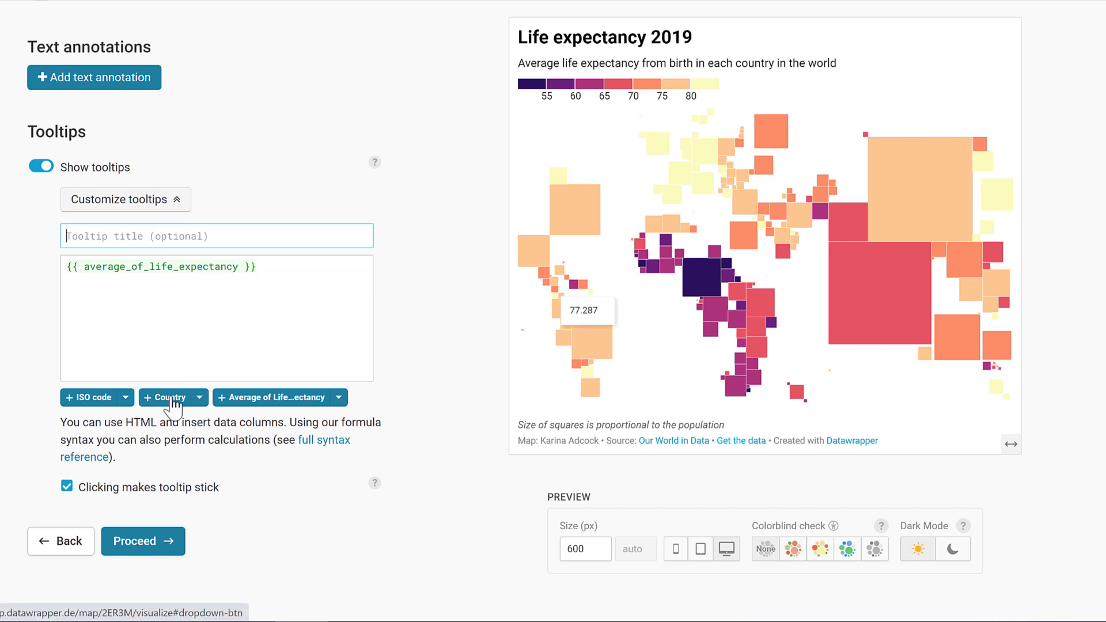
left_click(170, 398)
left_click(319, 292)
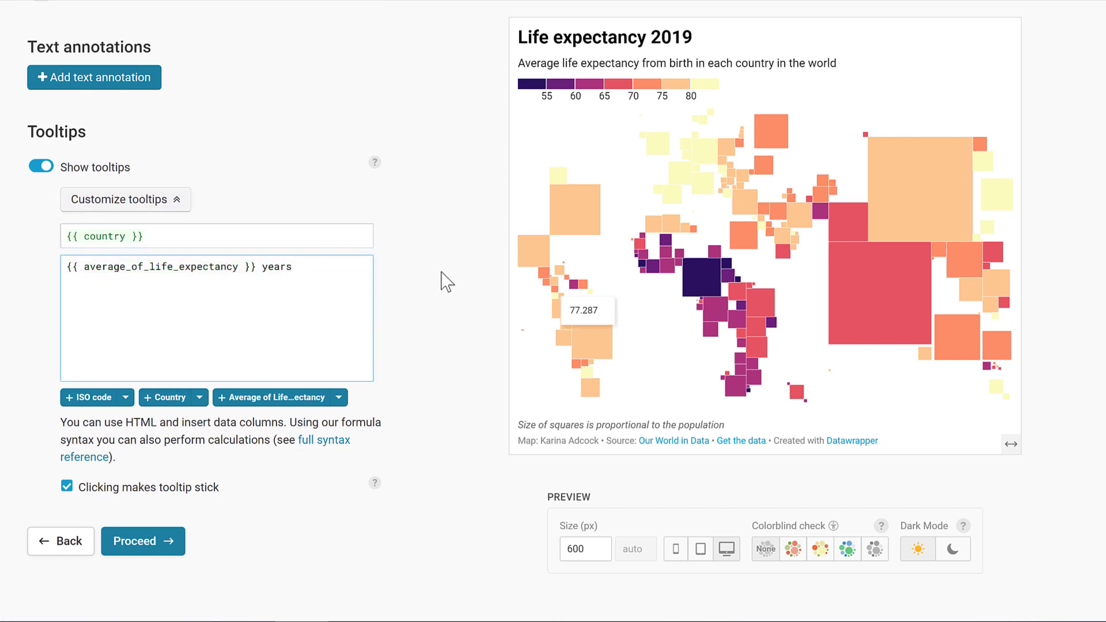
left_click(455, 300)
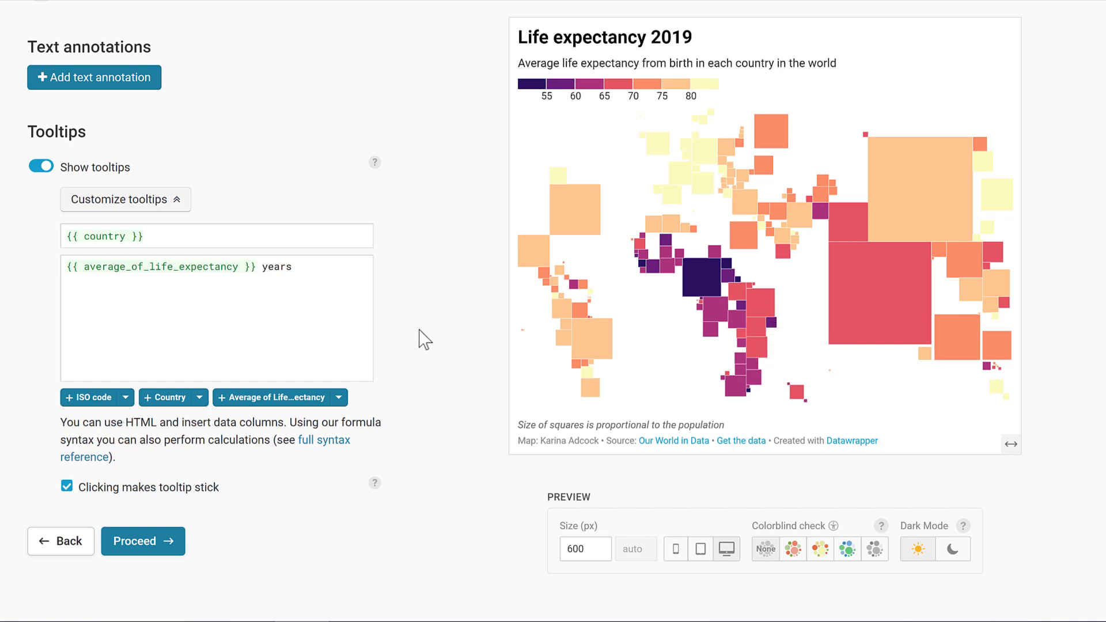
Add a map text annotation reading 'Shortest', 'Central African Republic', '53 years' on three lines
scroll(205, 192, "up", 2)
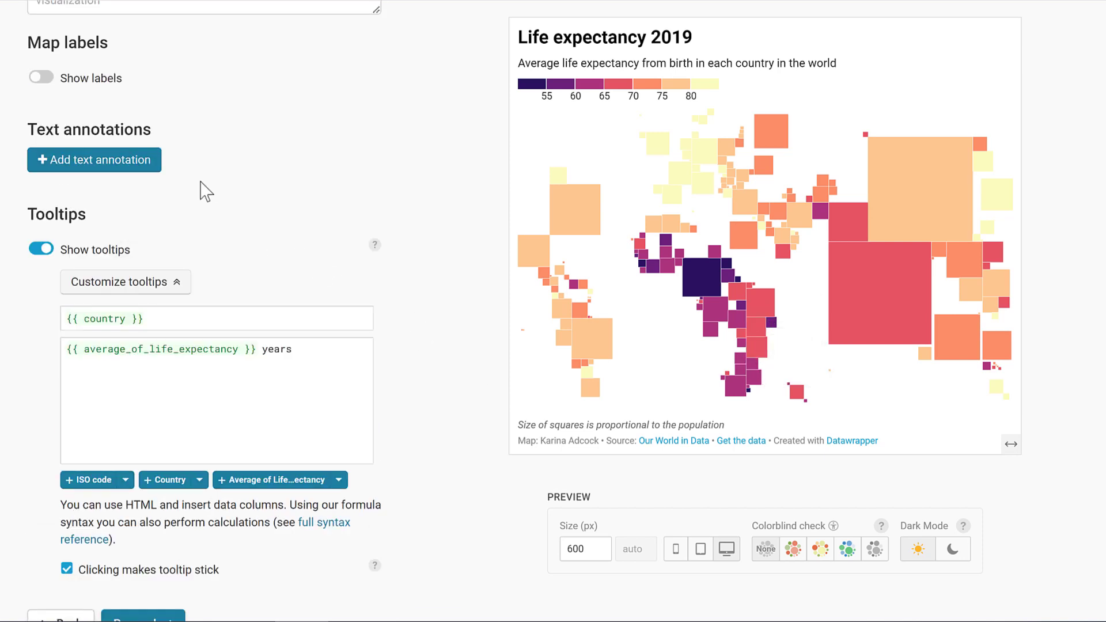
left_click(132, 167)
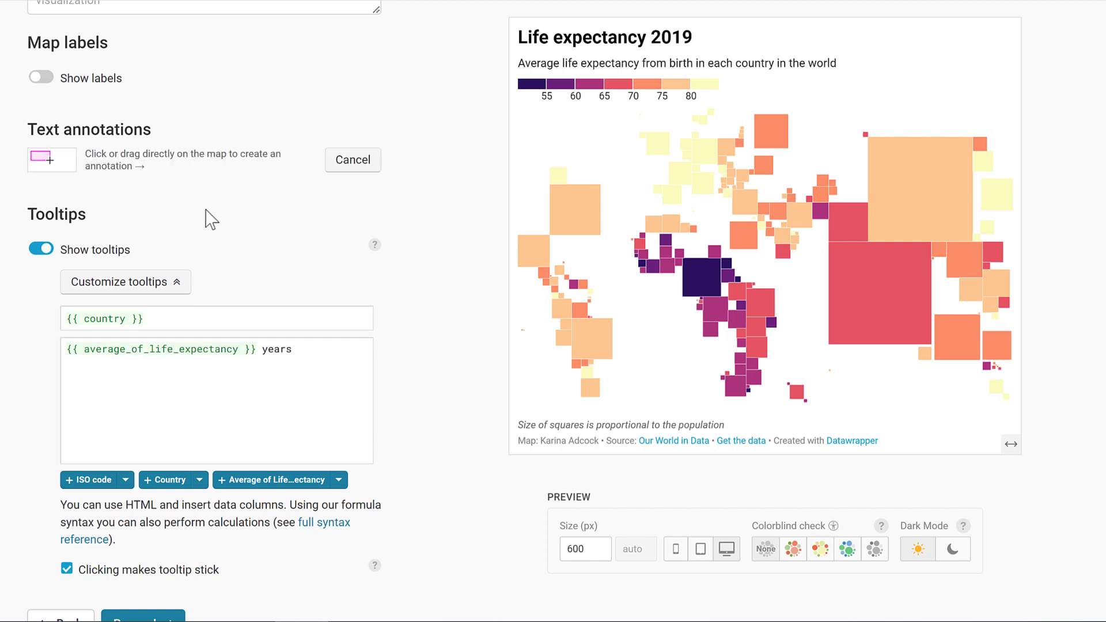
left_click(646, 303)
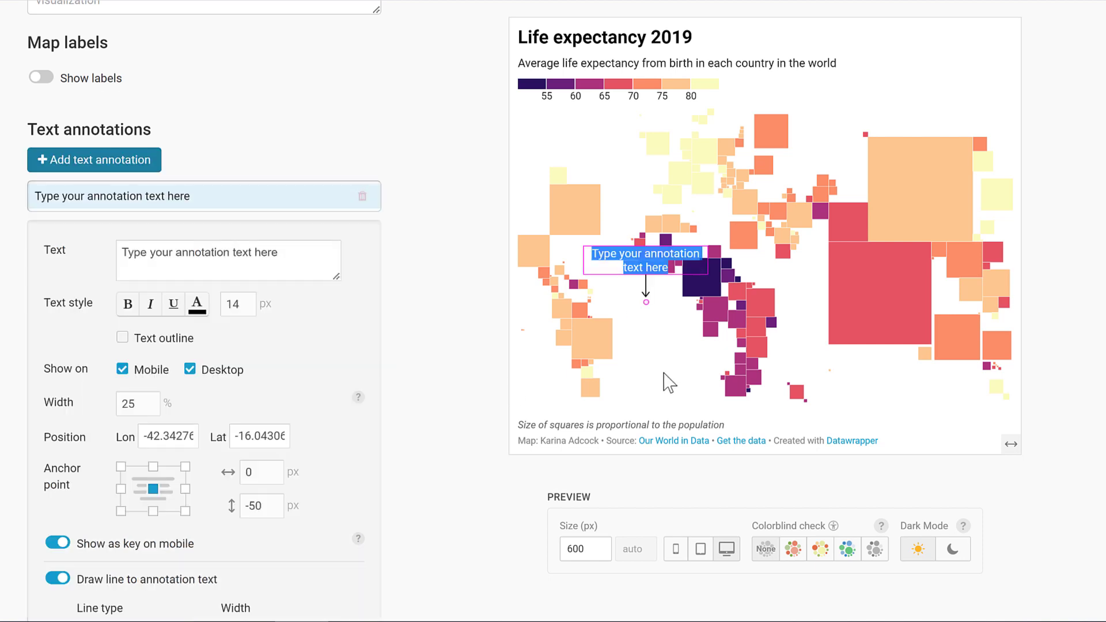
left_click_drag(283, 253, 107, 264)
type("Shortest")
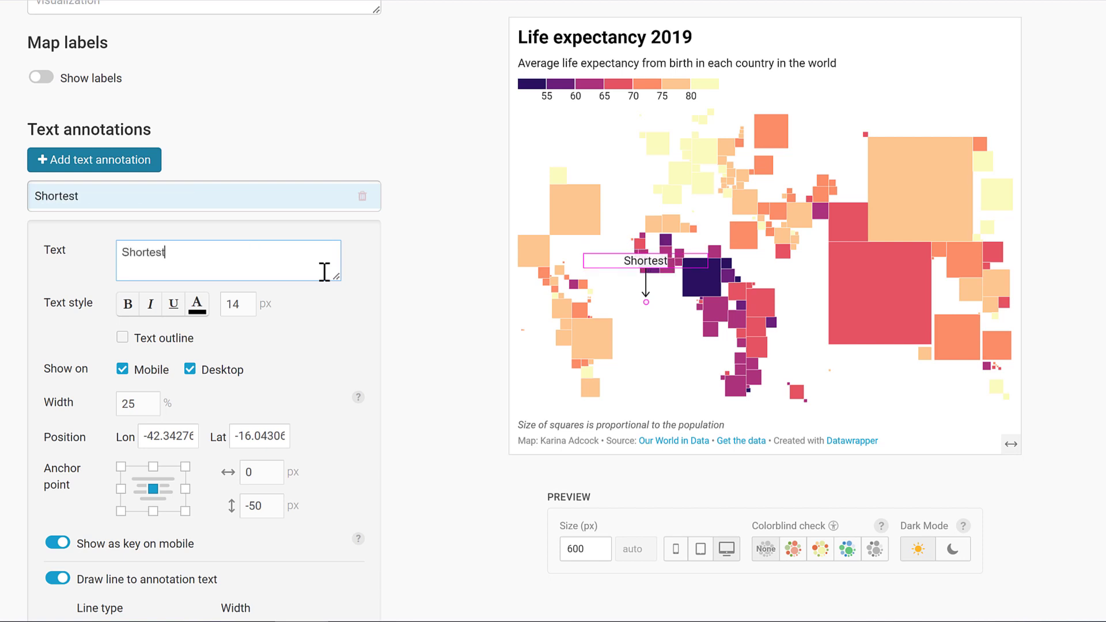
key("Return")
type("Central African Republic")
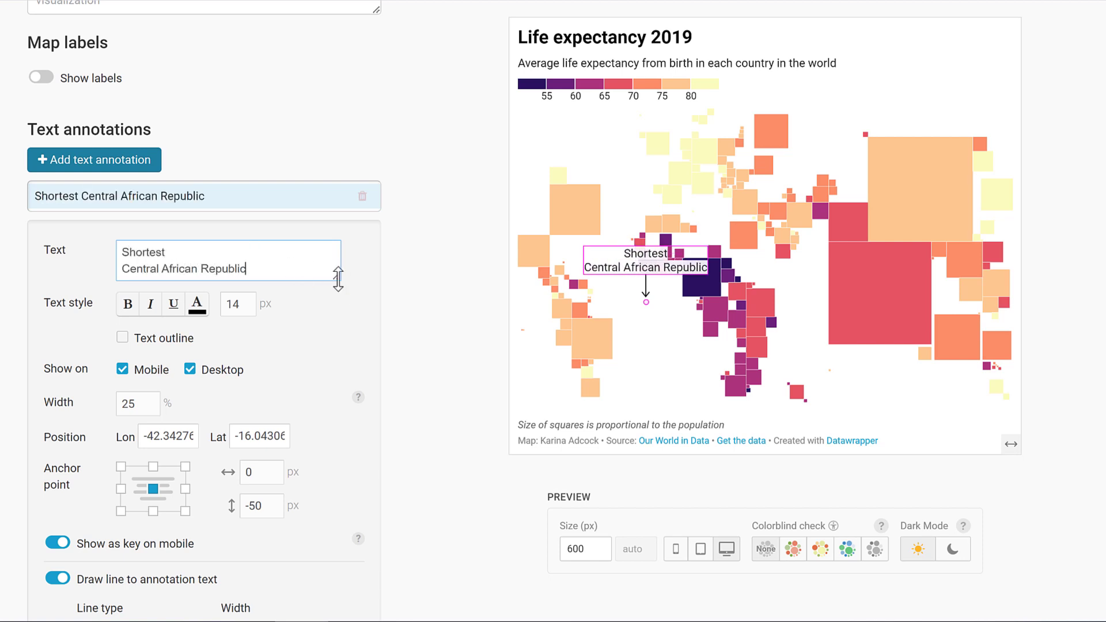
key("Return")
type("53 years")
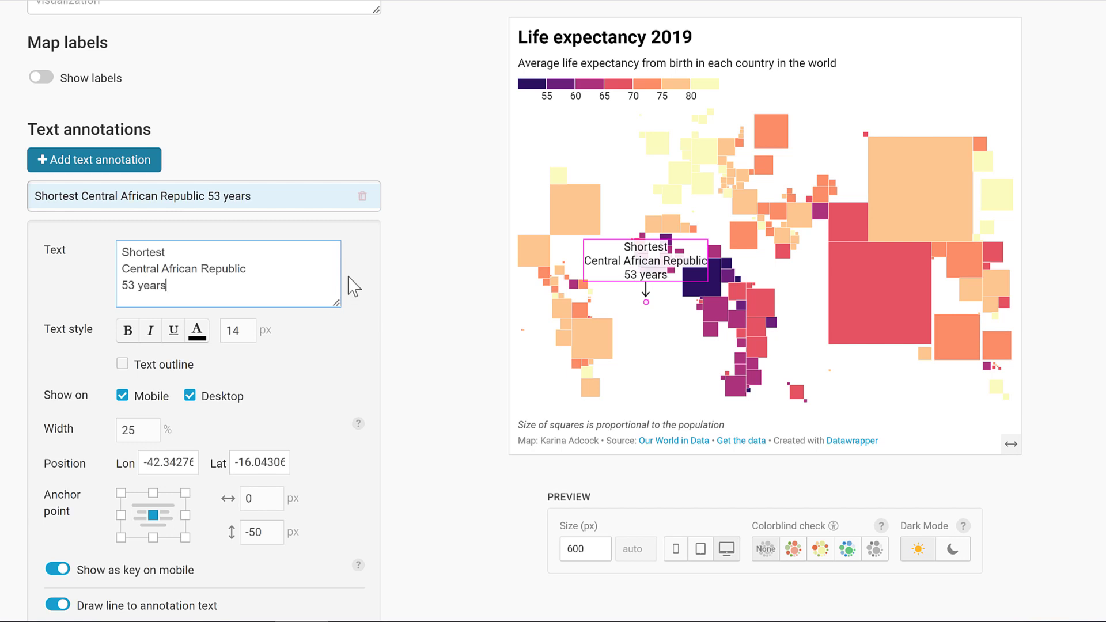
Shrink the annotation text to 10 px, anchor it on Central African Republic, and reposition and narrow the label
left_click(246, 334)
left_click(246, 334)
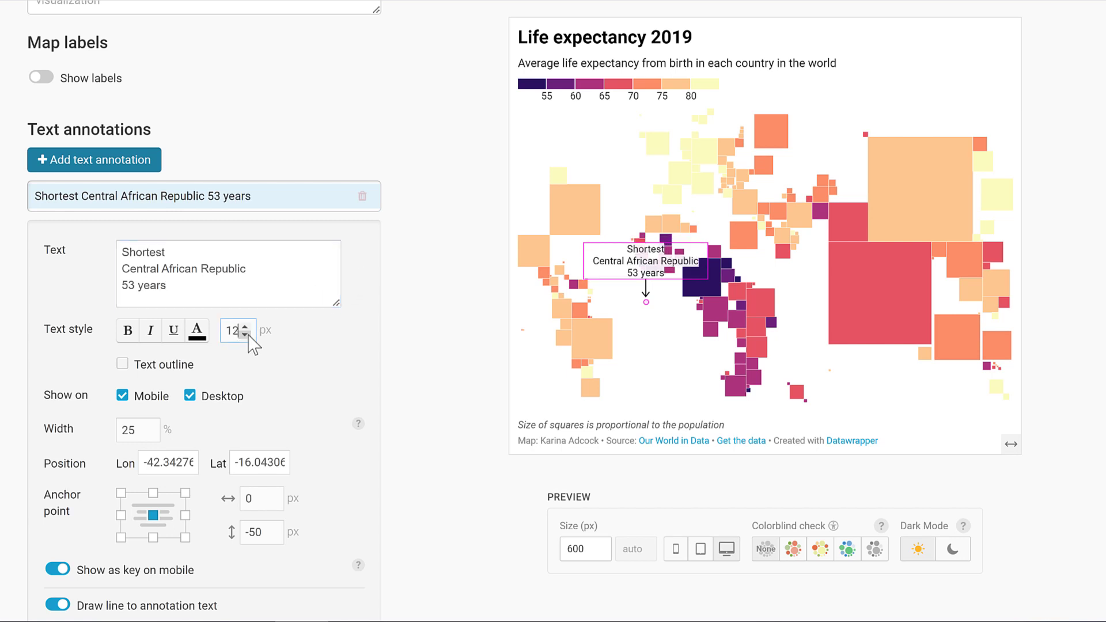
left_click(246, 334)
left_click(246, 335)
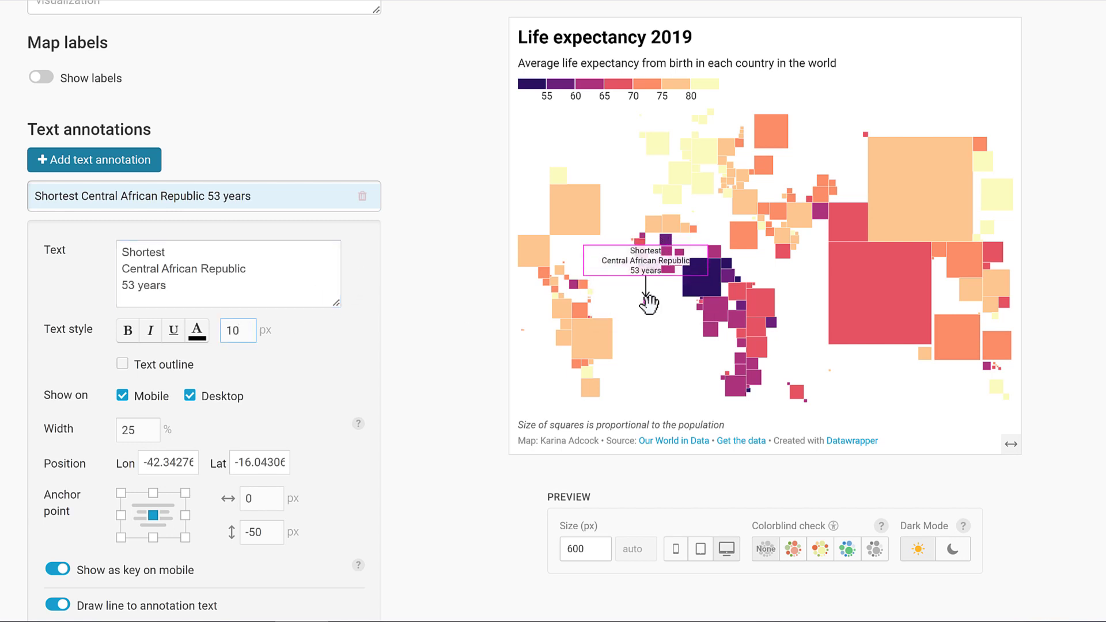
mouse_move(647, 299)
left_mouse_down()
mouse_move(723, 302)
mouse_move(714, 276)
mouse_move(739, 276)
left_mouse_up()
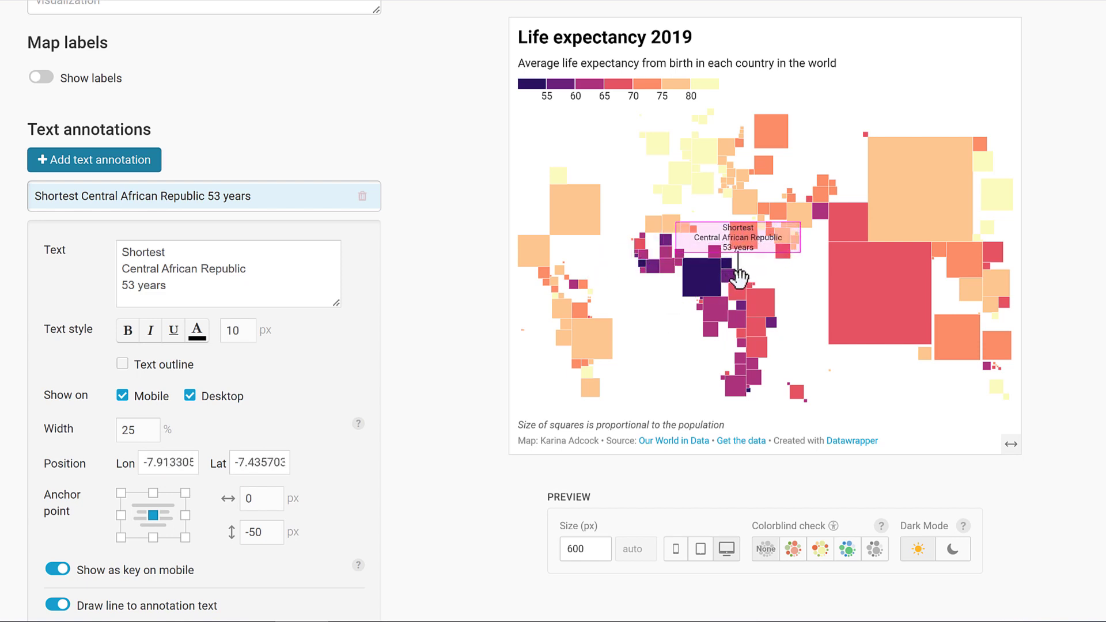
left_click(738, 227)
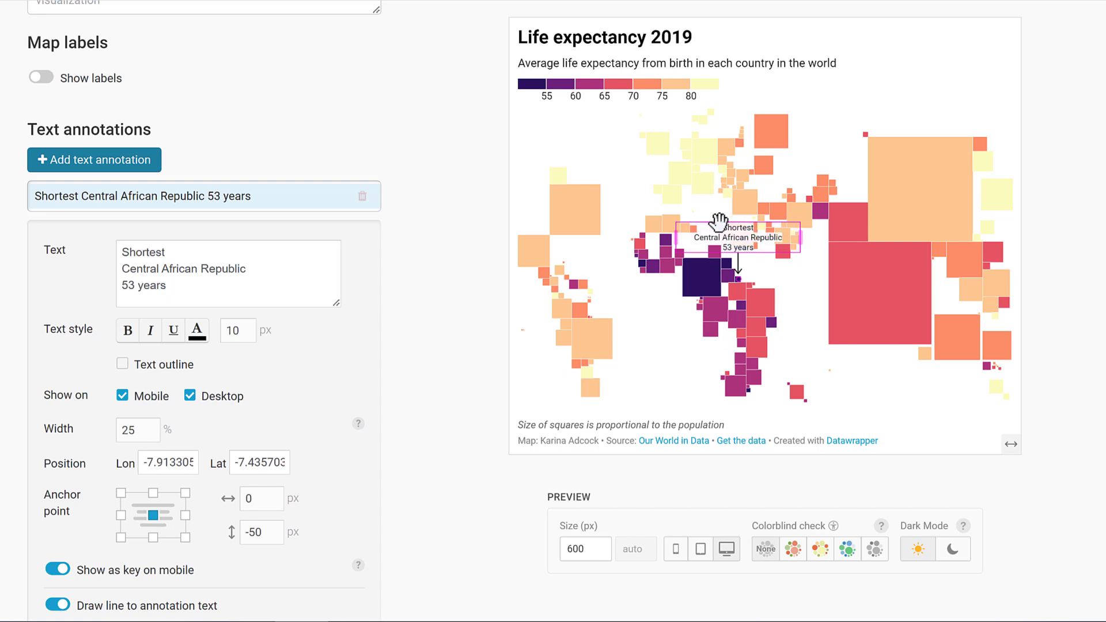
mouse_move(717, 224)
left_mouse_down()
mouse_move(646, 246)
mouse_move(660, 334)
left_mouse_up()
left_click_drag(736, 355, 663, 343)
Make the annotation's pointer line curved
scroll(388, 340, "down", 3)
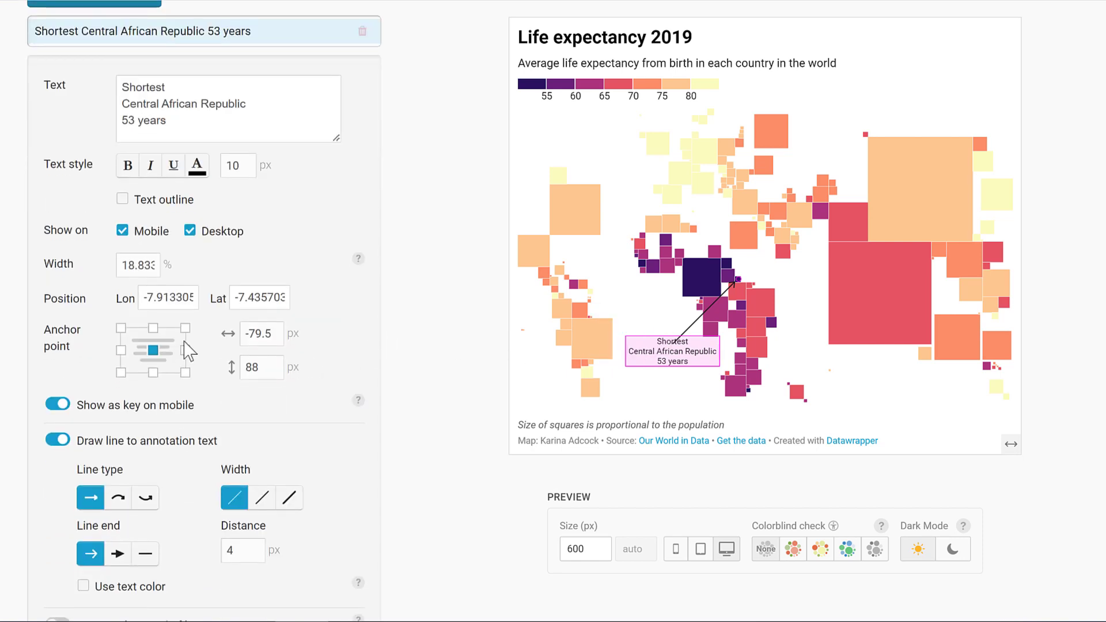
left_click(155, 494)
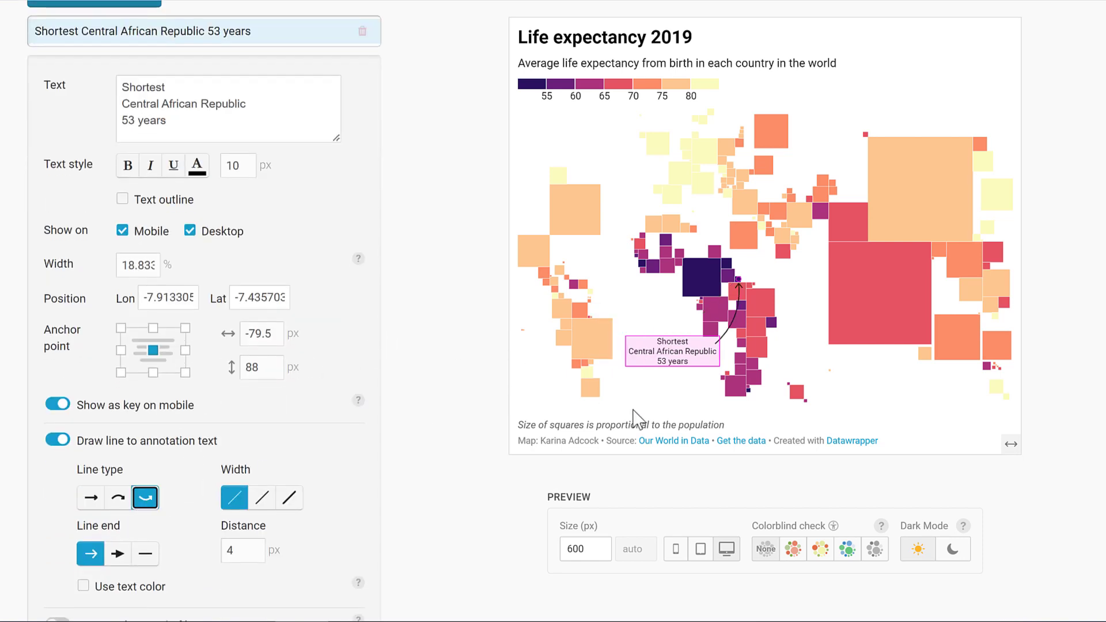
scroll(368, 351, "up", 2)
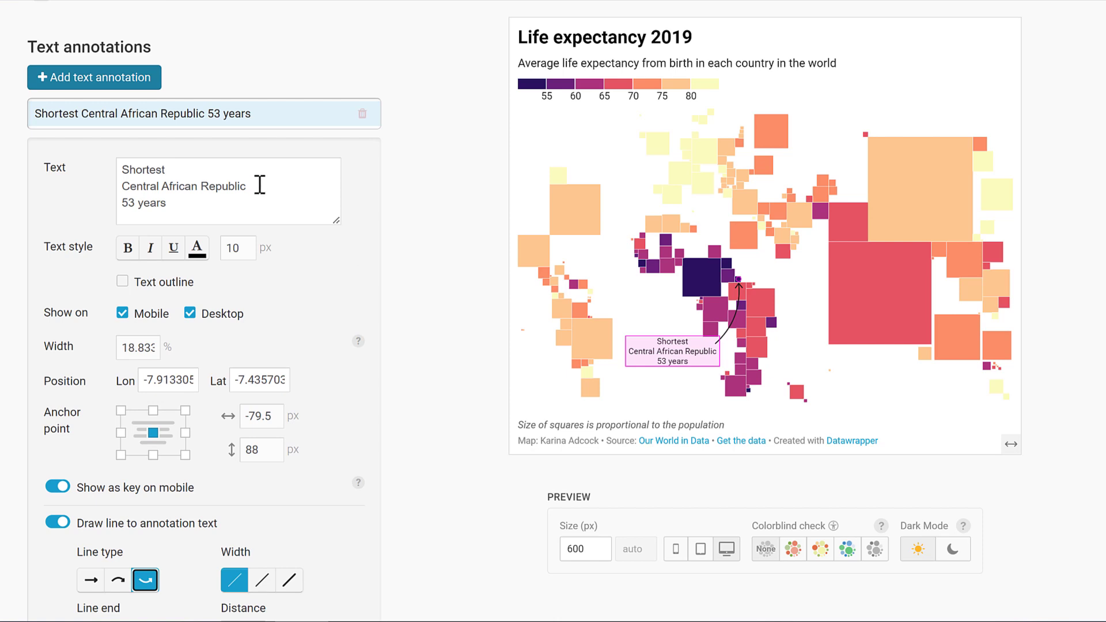
Bold 'Central African Republic' in the annotation by wrapping it in <b></b> tags
mouse_move(248, 186)
left_mouse_down()
mouse_move(210, 180)
mouse_move(114, 199)
left_mouse_up()
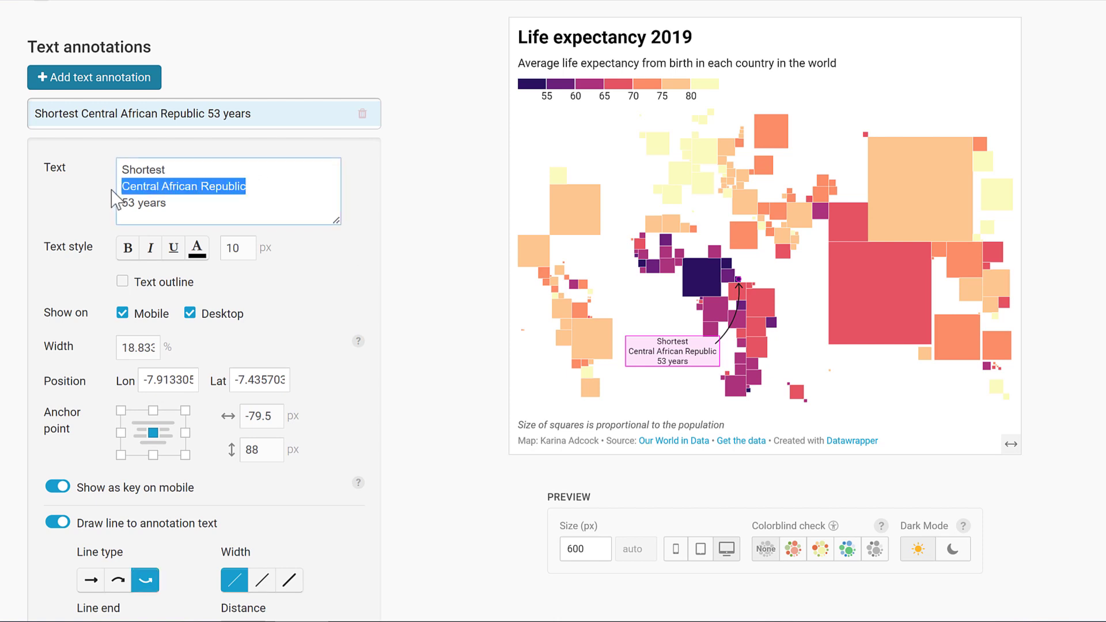
left_click(129, 248)
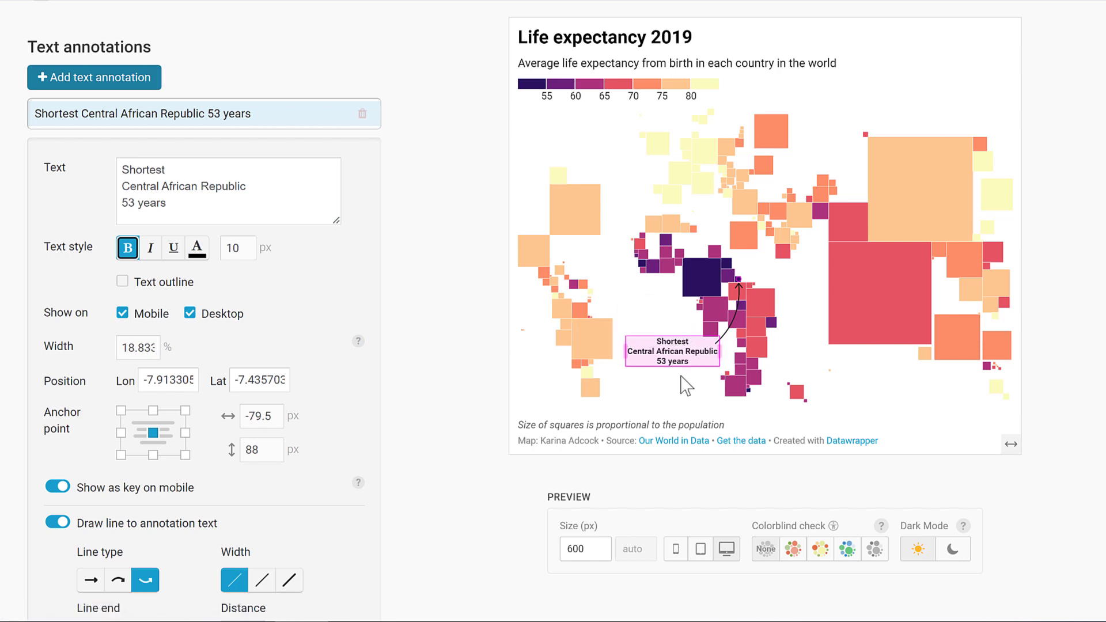
left_click(128, 247)
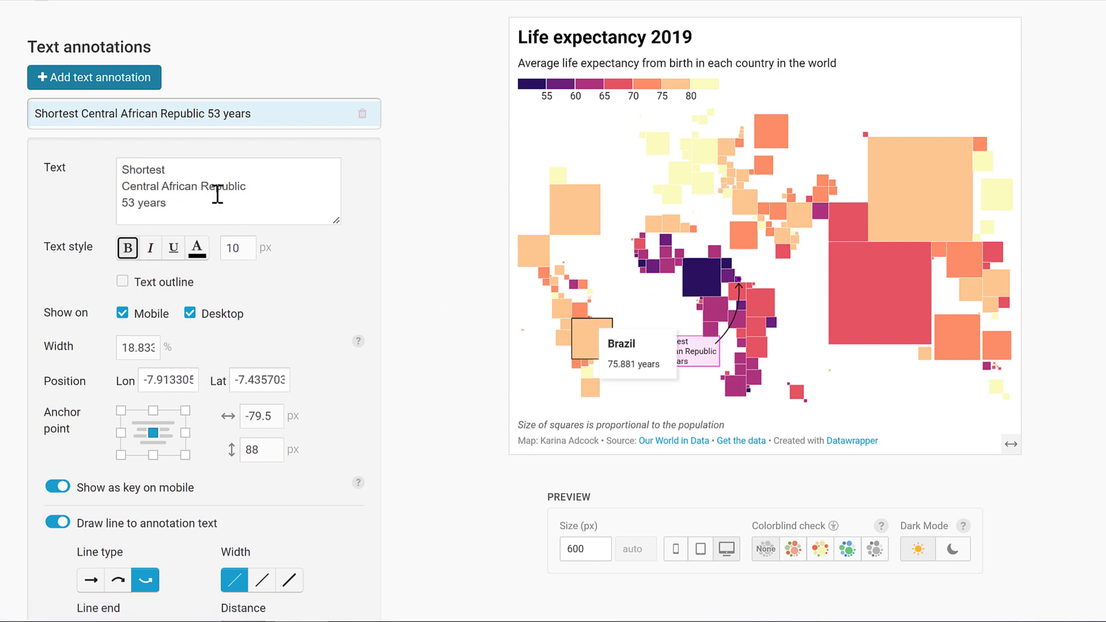
left_click(124, 183)
type("<b")
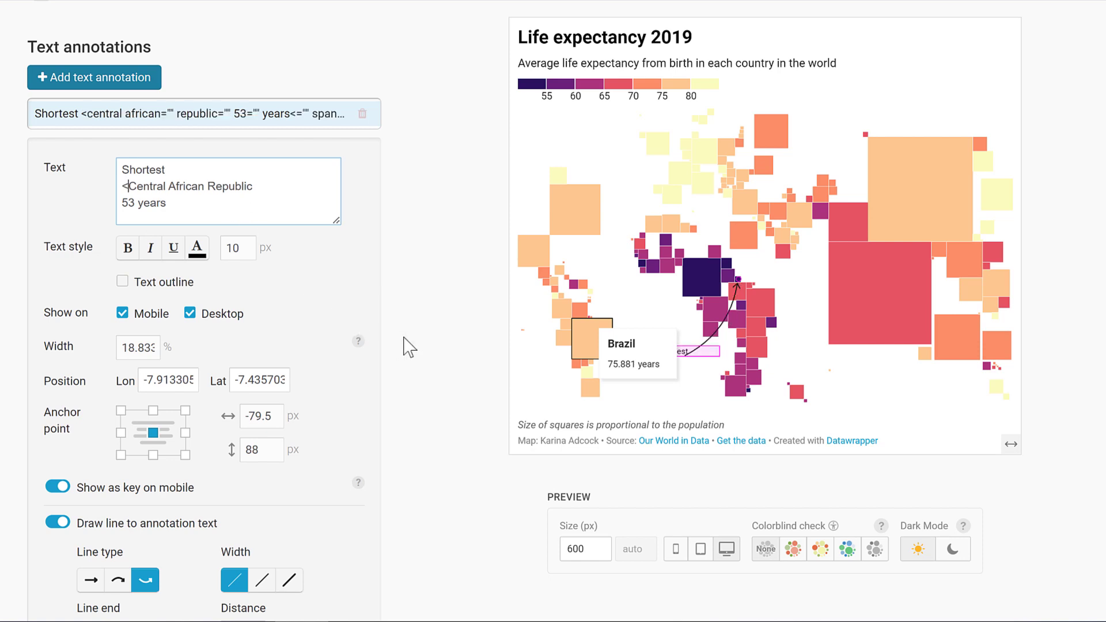
type(">")
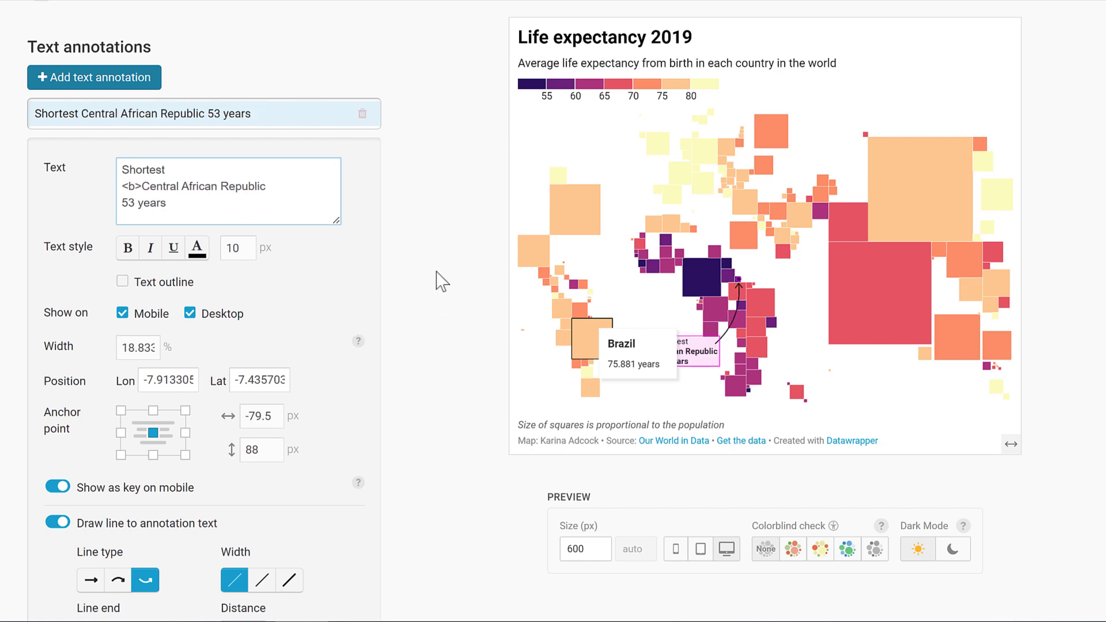
left_click(318, 194)
type("</b>")
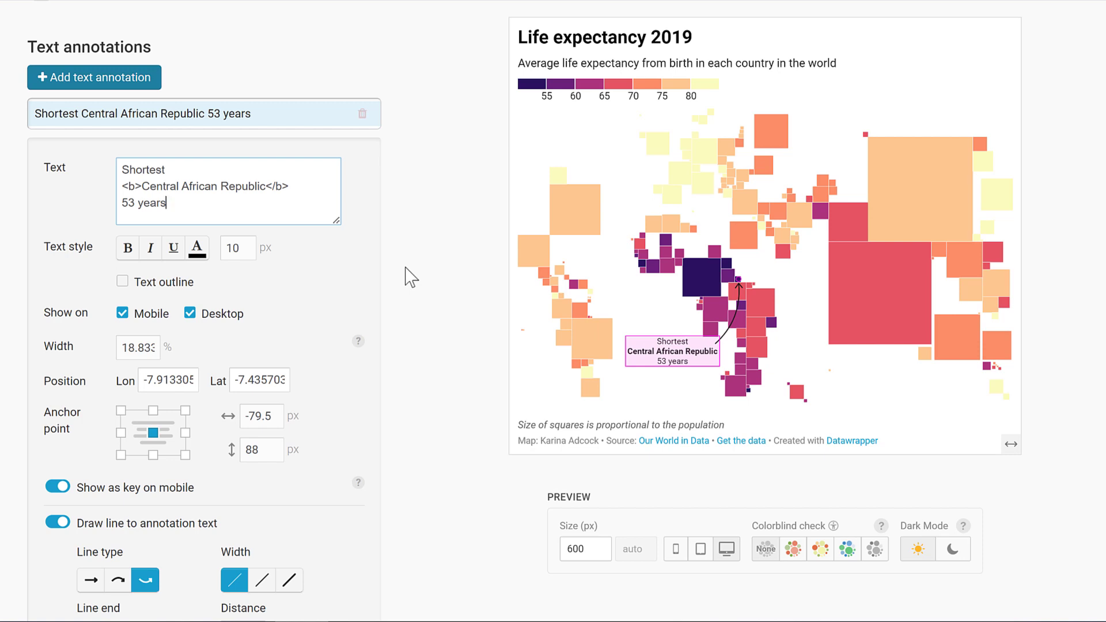
Close the annotation options, check the tooltips, and proceed to the Layout tab with English (en-US) locale
left_click(452, 205)
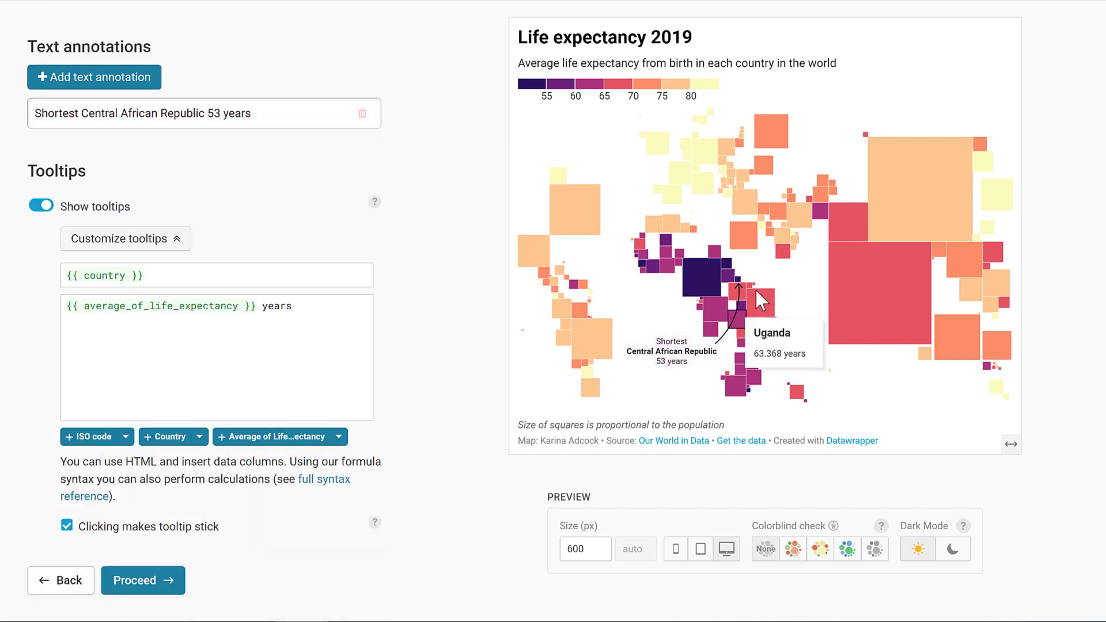
mouse_move(741, 279)
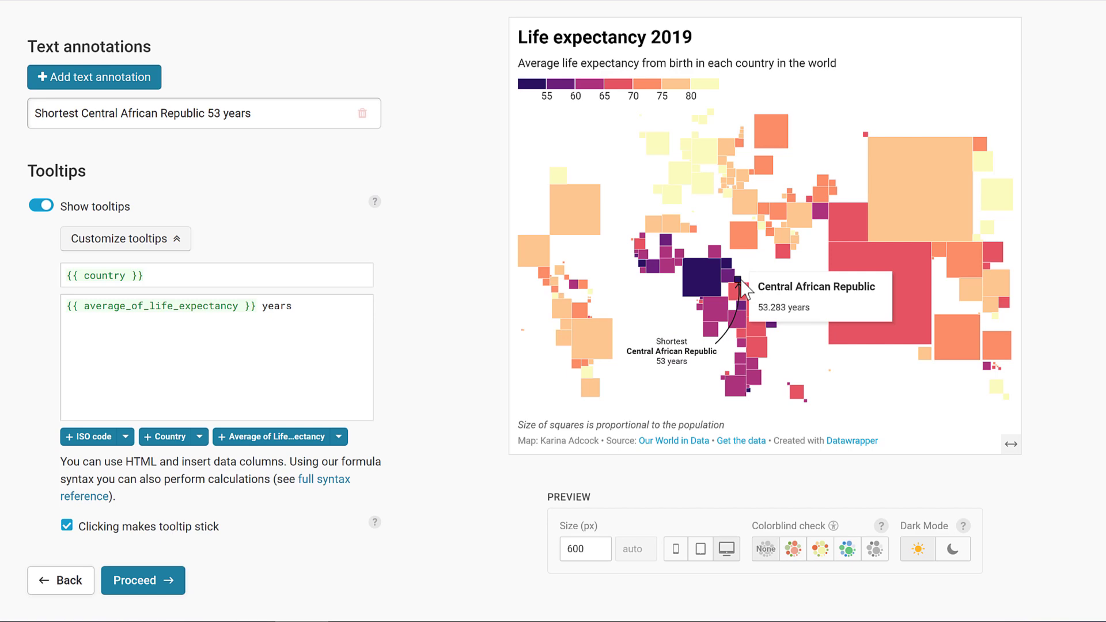
scroll(408, 315, "down", 4)
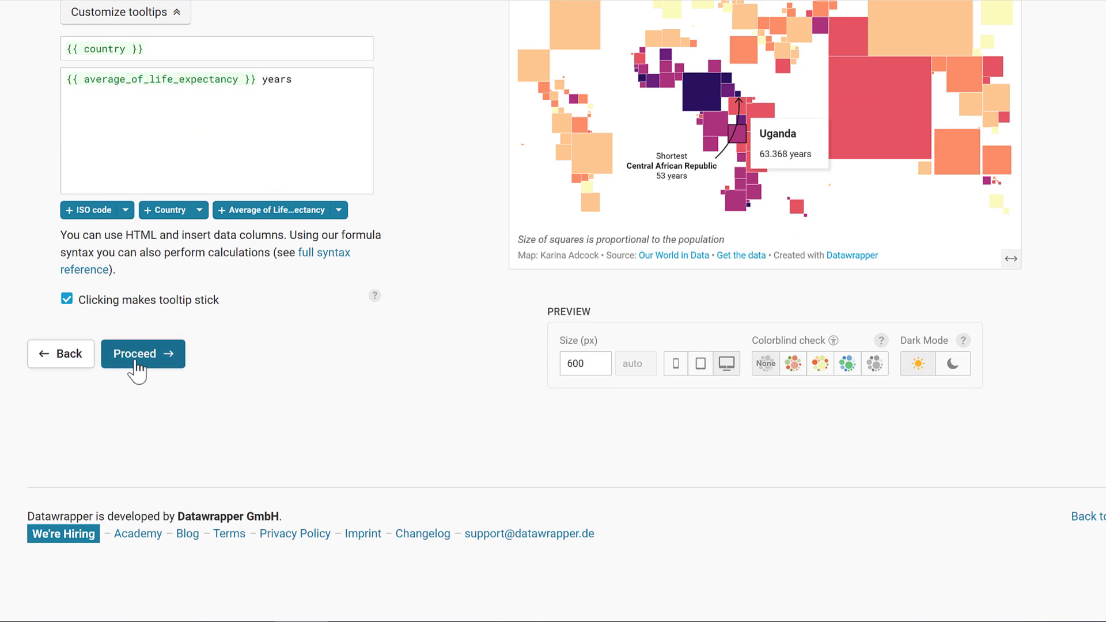
left_click(136, 354)
scroll(353, 329, "up", 6)
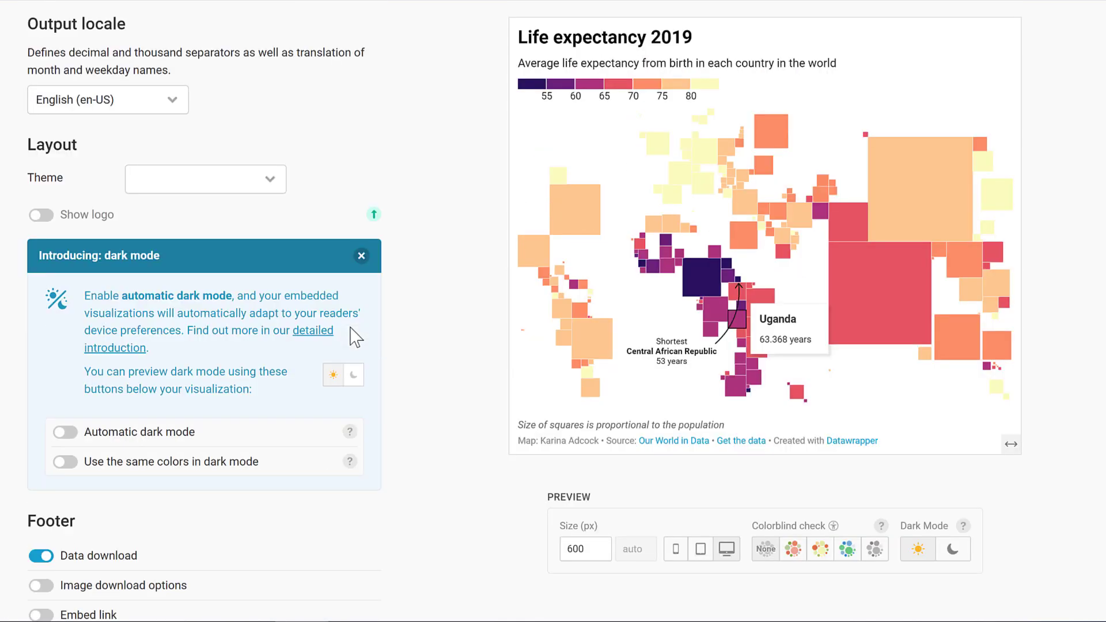
scroll(356, 337, "up", 3)
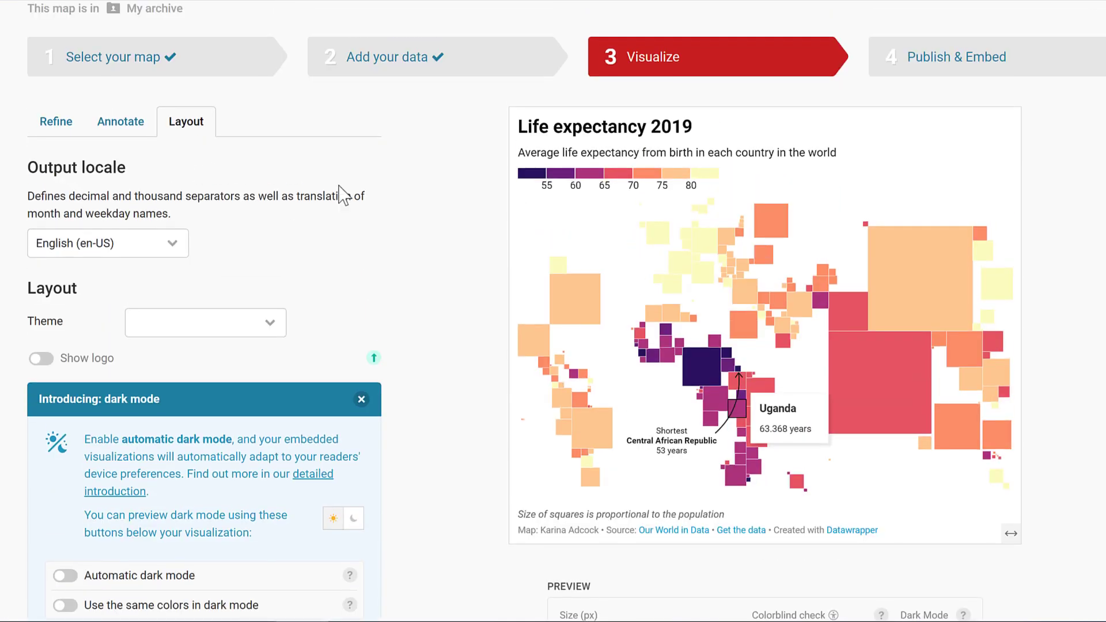
scroll(230, 172, "down", 1)
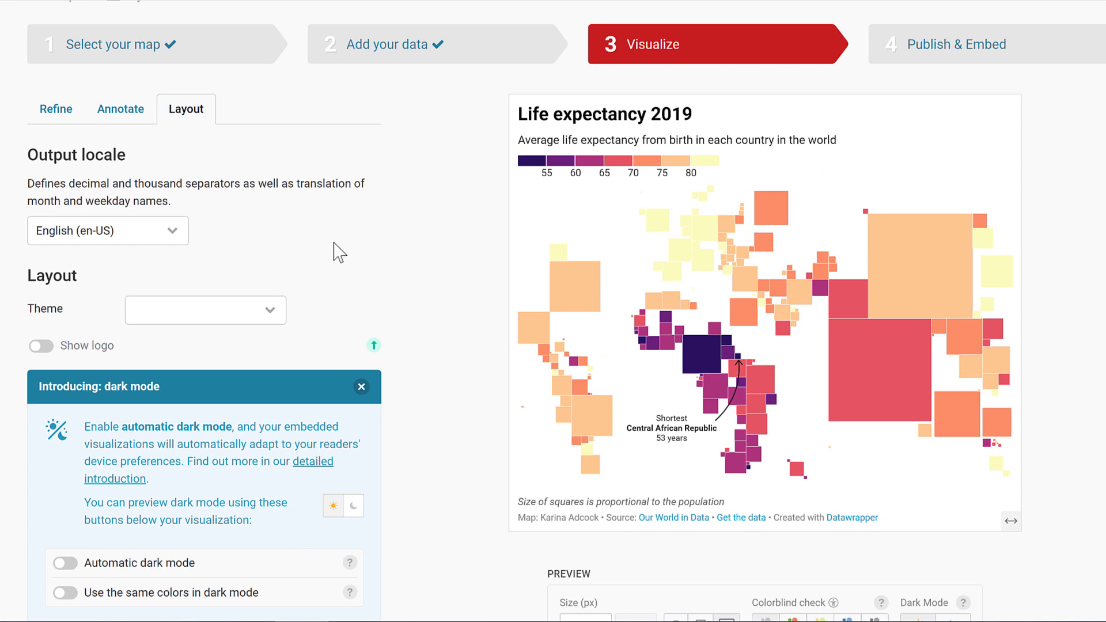
Publish the map to get its share link and embed code, then open the PNG export options
left_click(930, 48)
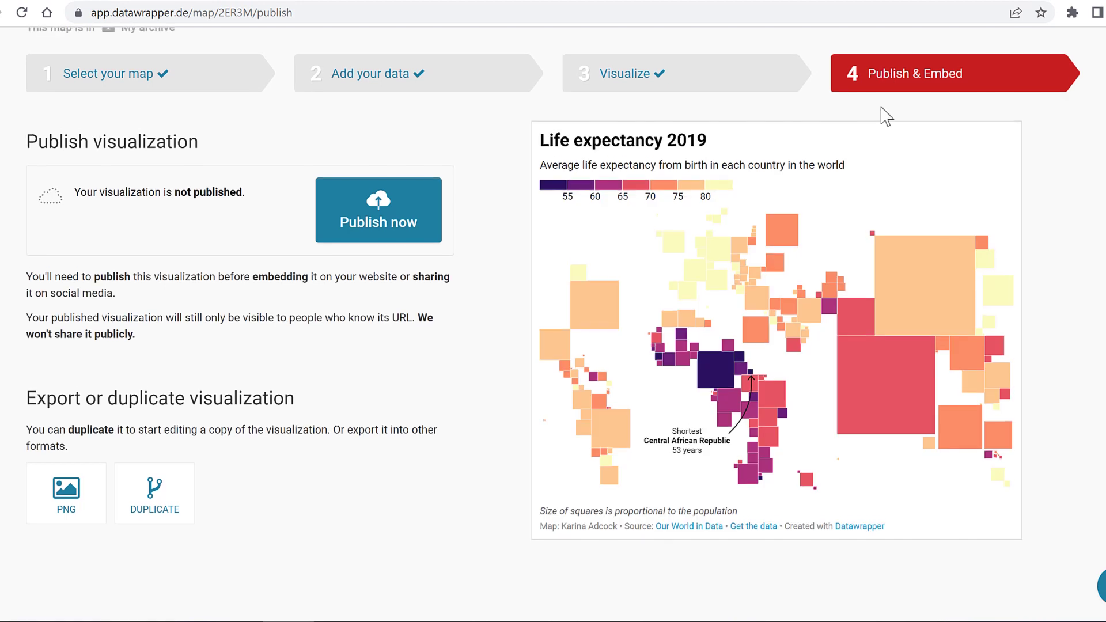
left_click(383, 230)
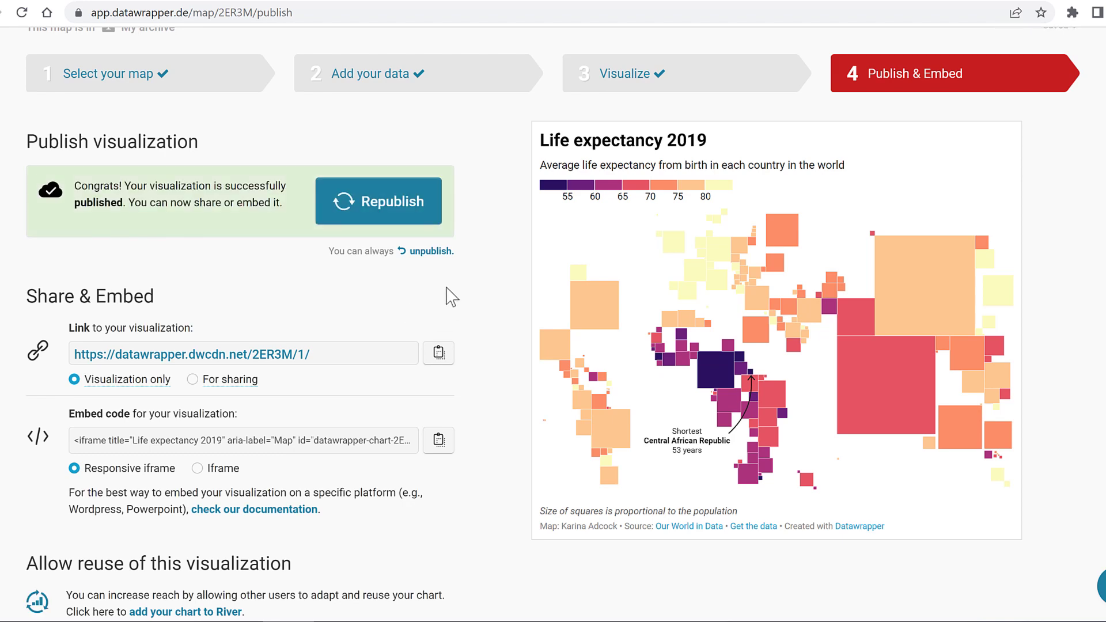
scroll(452, 297, "down", 1)
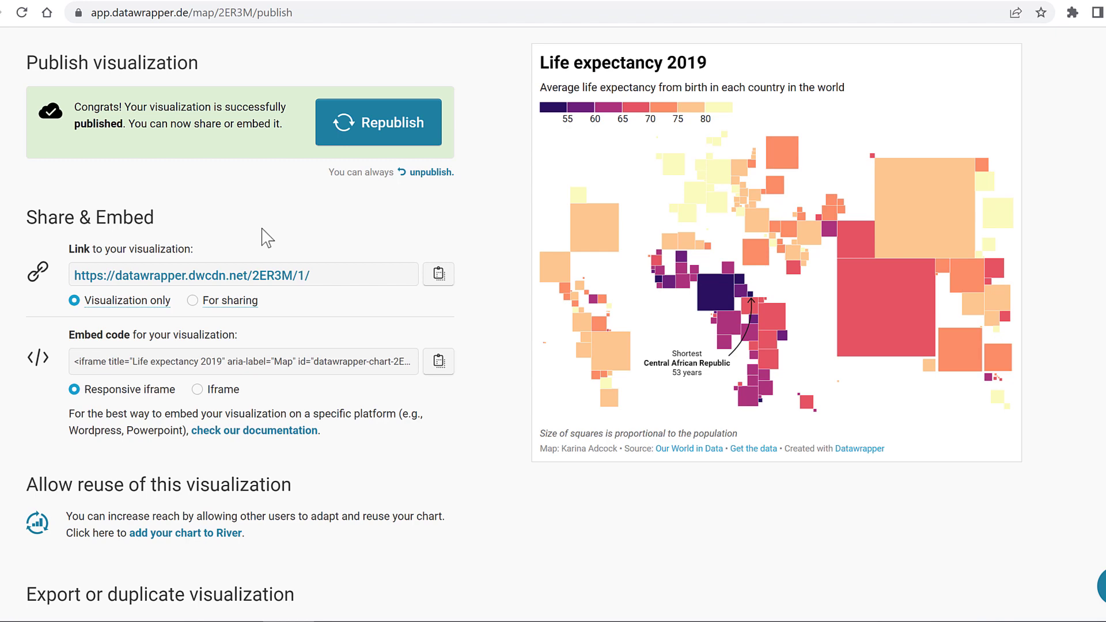
scroll(265, 236, "down", 4)
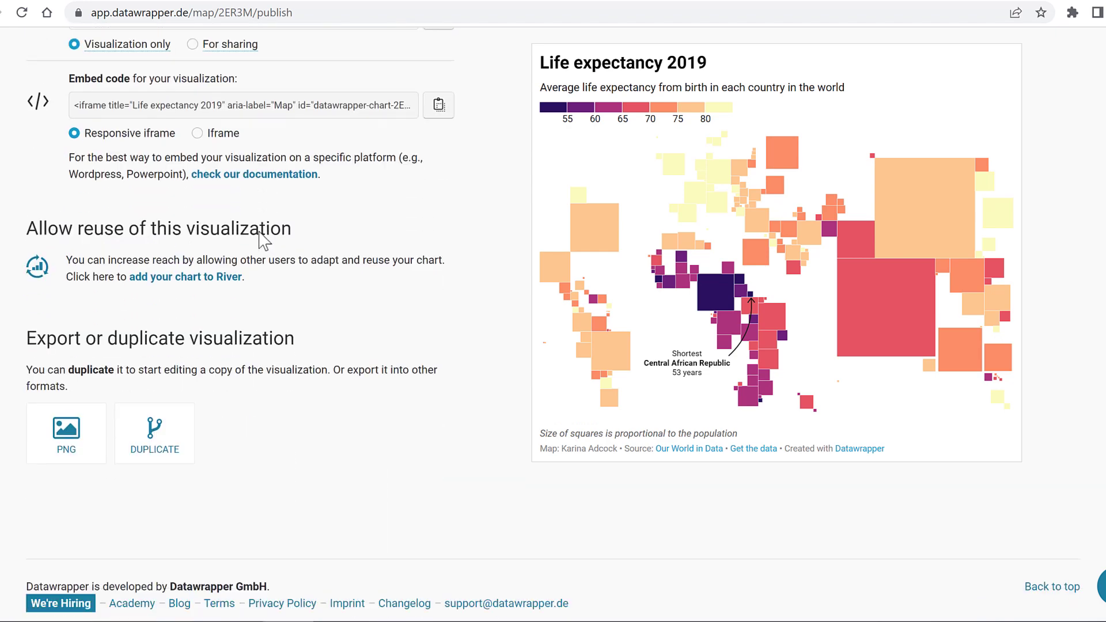
left_click(67, 373)
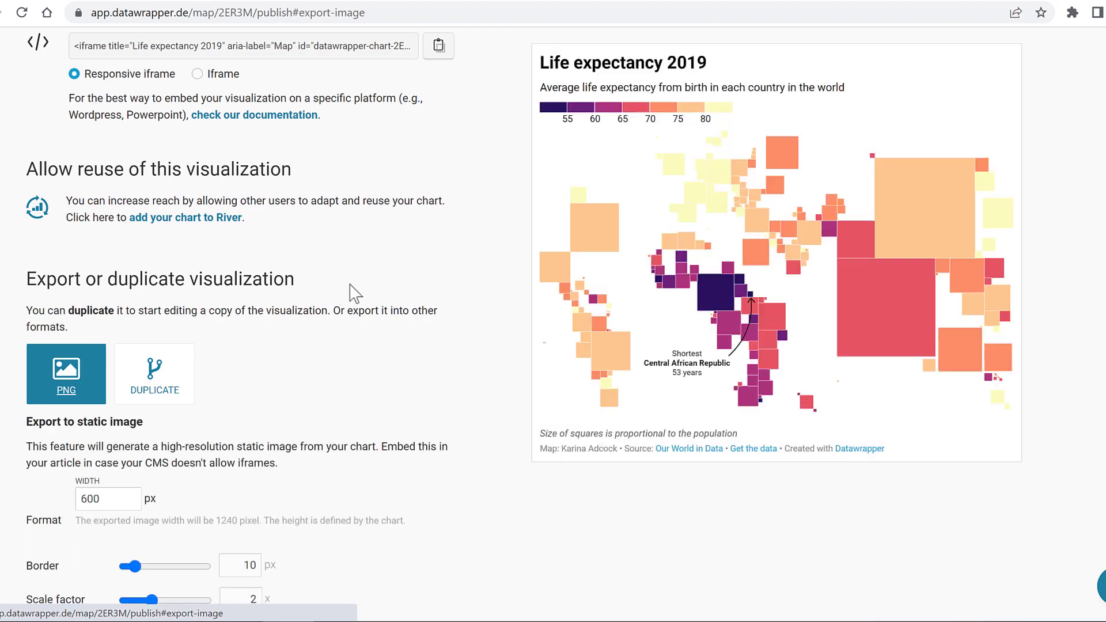
scroll(374, 290, "down", 3)
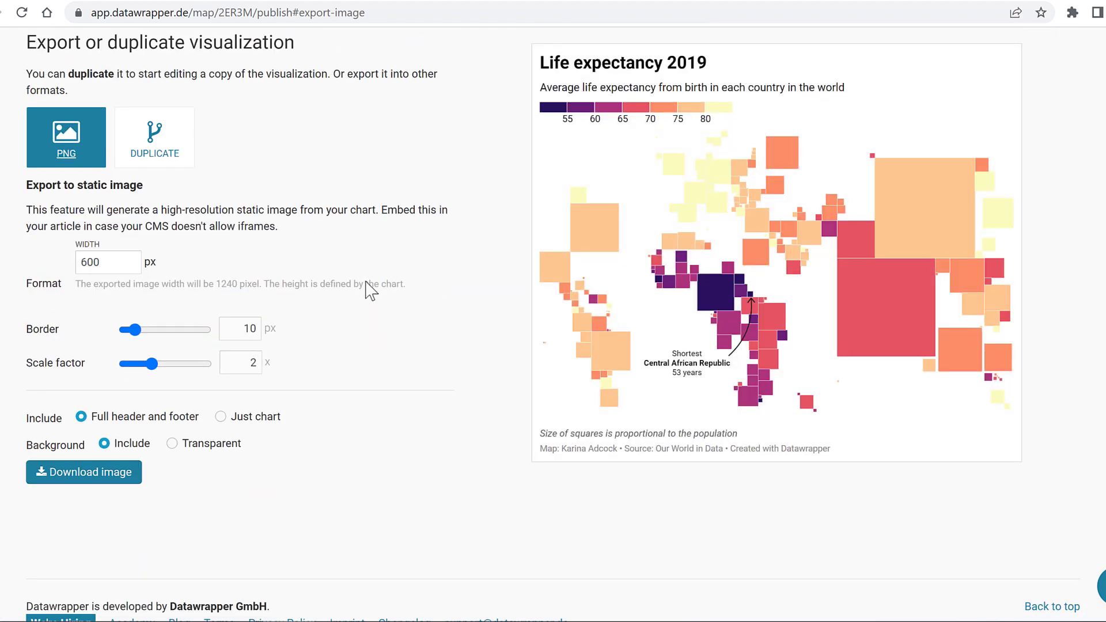
scroll(401, 283, "up", 10)
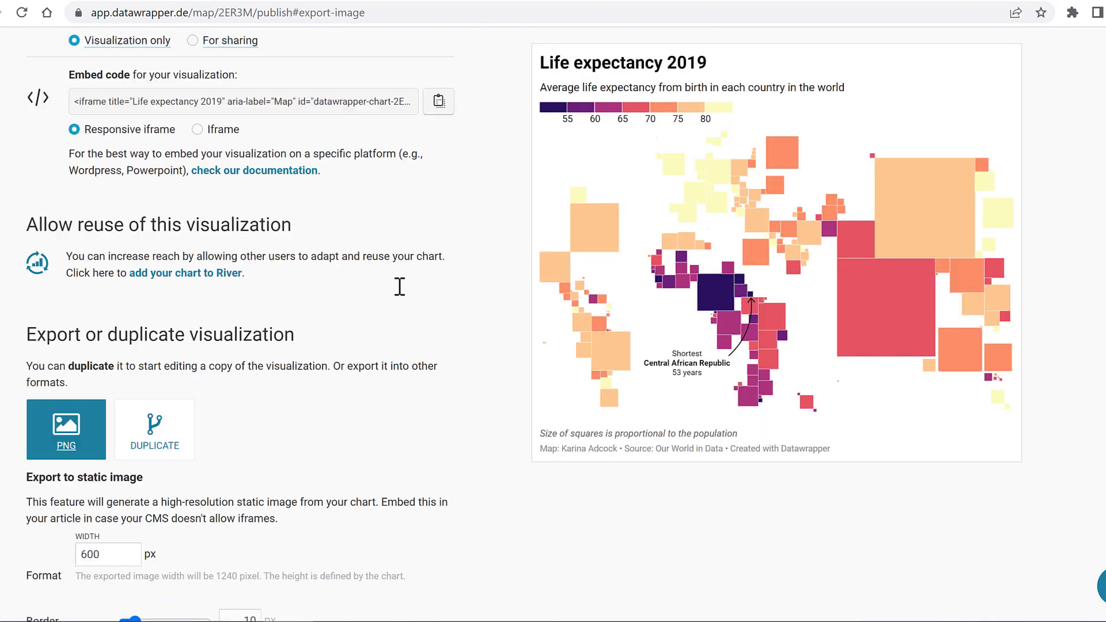